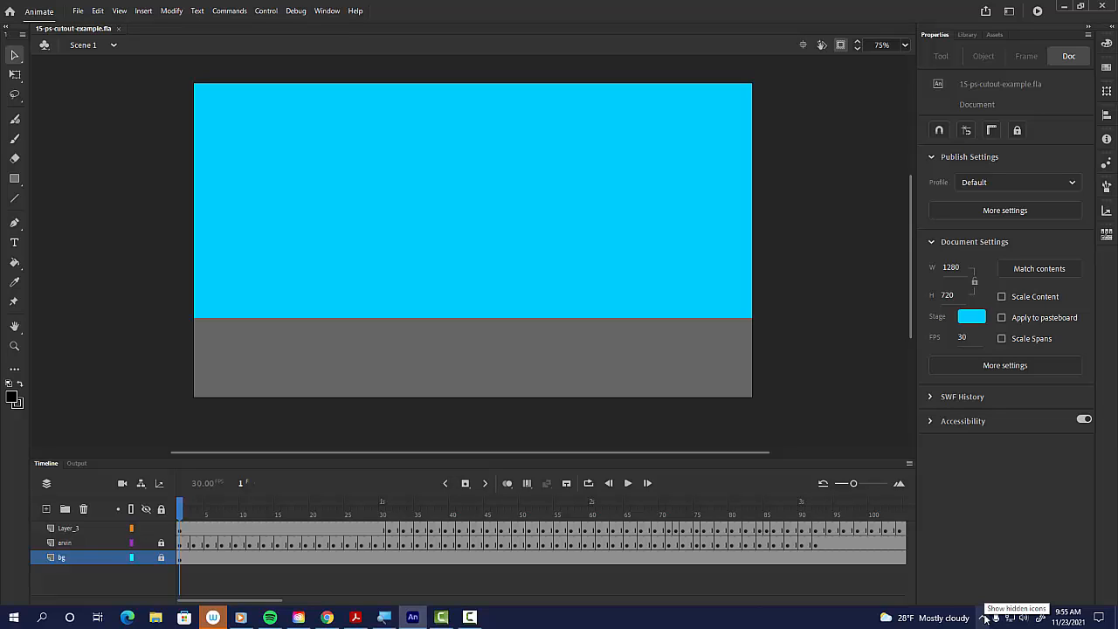
- Play the 15-ps-cutout-example.fla animation through to examine how the finished cutout movie looks
{"action": "key", "text": "Return"}
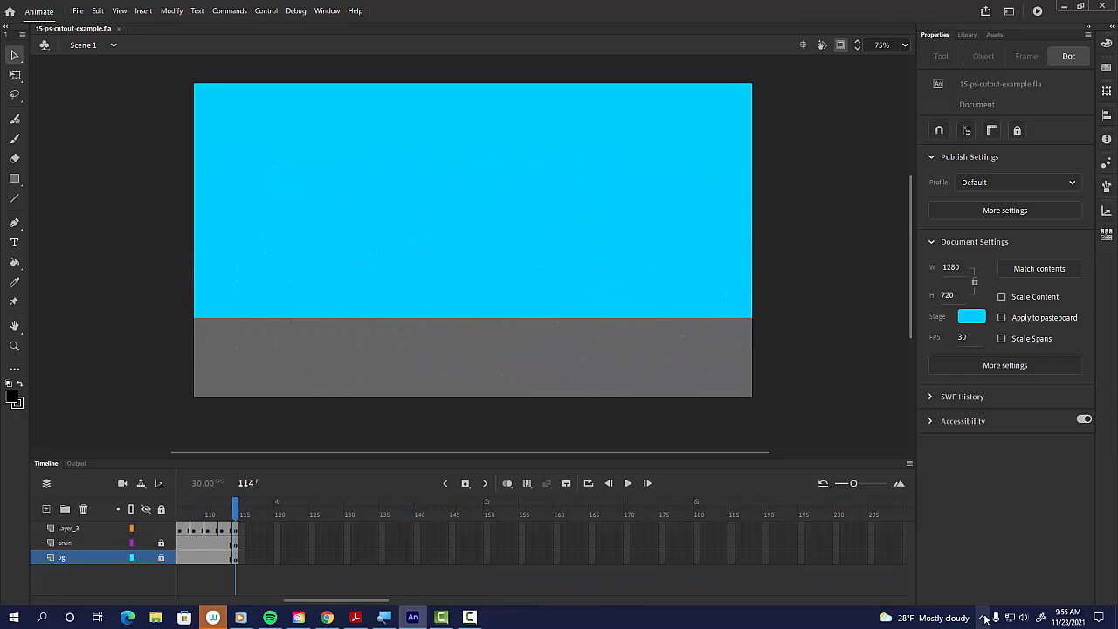
{"action": "key", "text": "Return"}
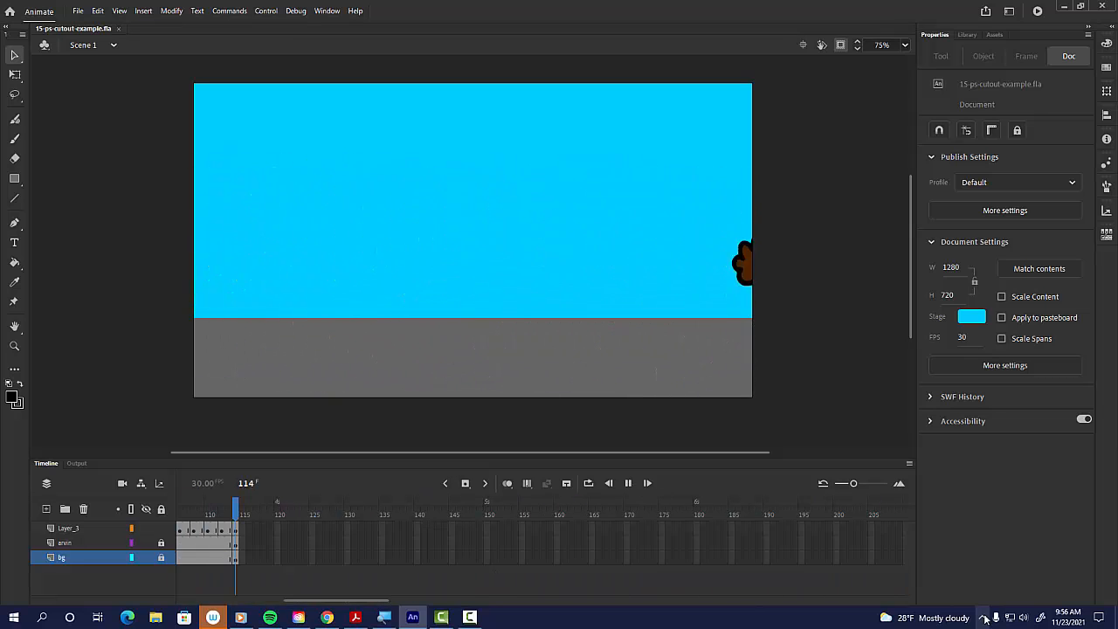
{"action": "key", "text": "Return"}
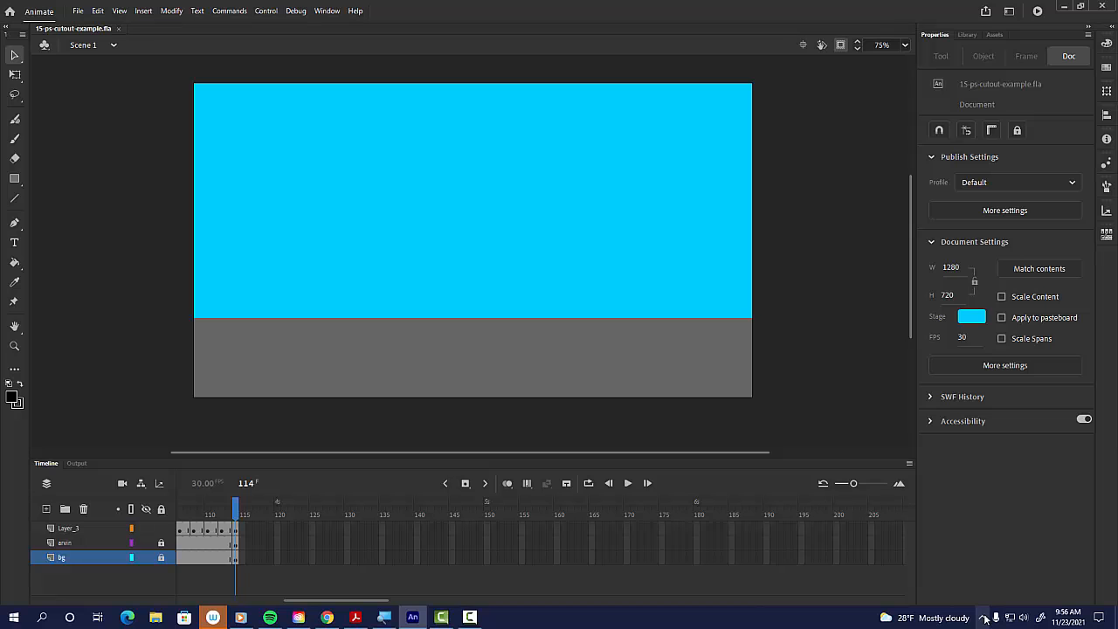
{"action": "key", "text": "Return"}
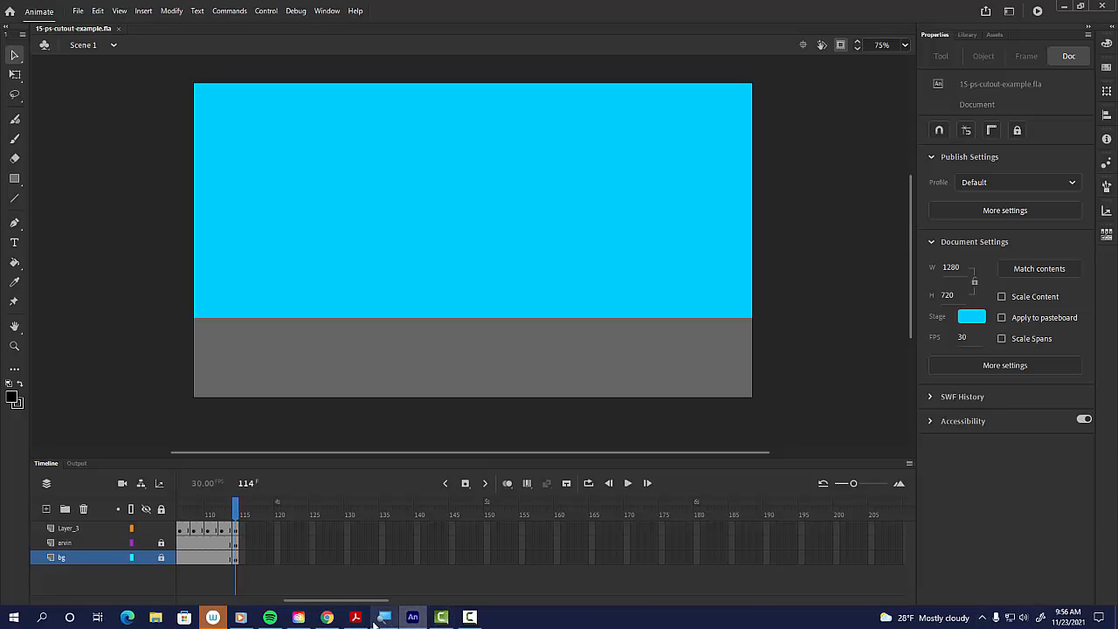
- Switch to Google Classroom in Chrome and open the arvin-scared.jpg attachment of the "Friday: Animate 15 - Cutout in Photoshop" assignment
{"action": "left_click", "coordinate": [327, 617]}
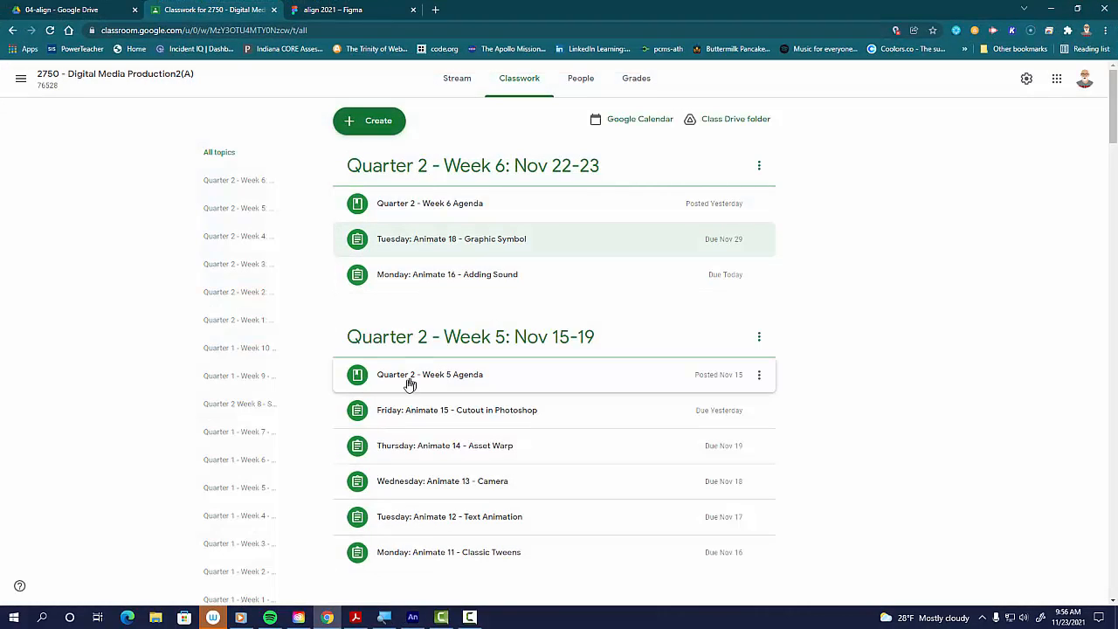
{"action": "left_click", "coordinate": [429, 419]}
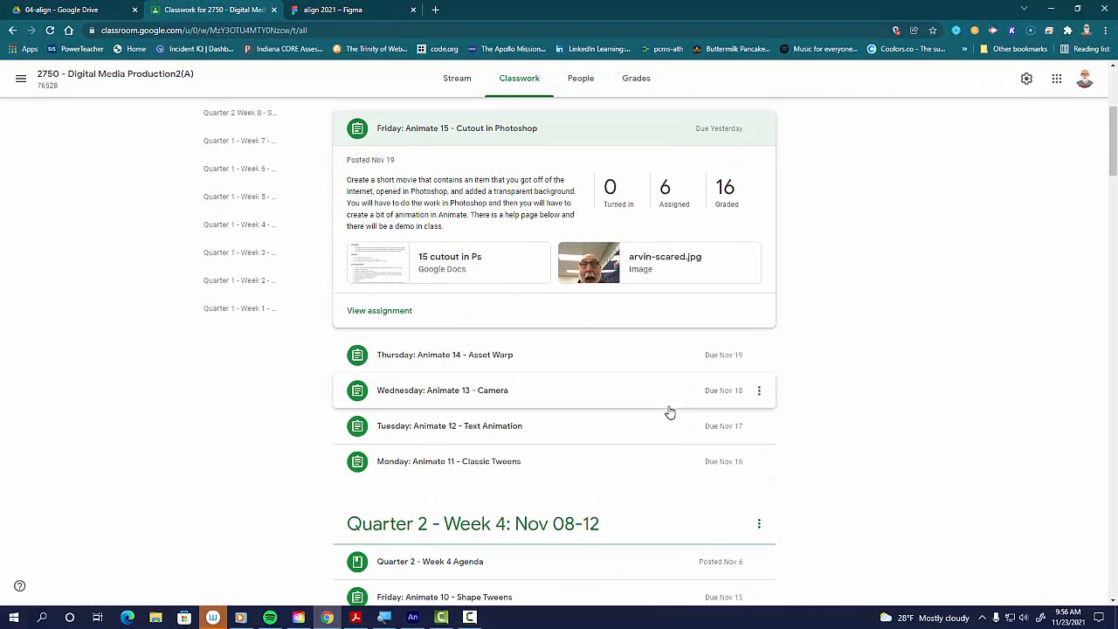
{"action": "scroll", "coordinate": [664, 413], "scroll_direction": "up", "scroll_amount": 2}
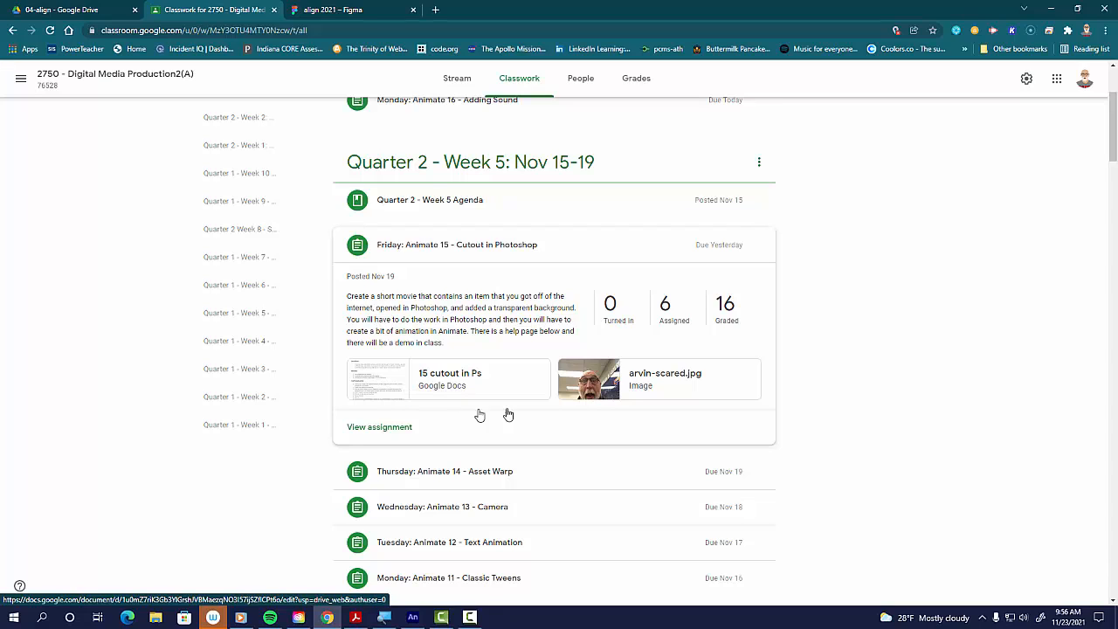
{"action": "left_click", "coordinate": [599, 380]}
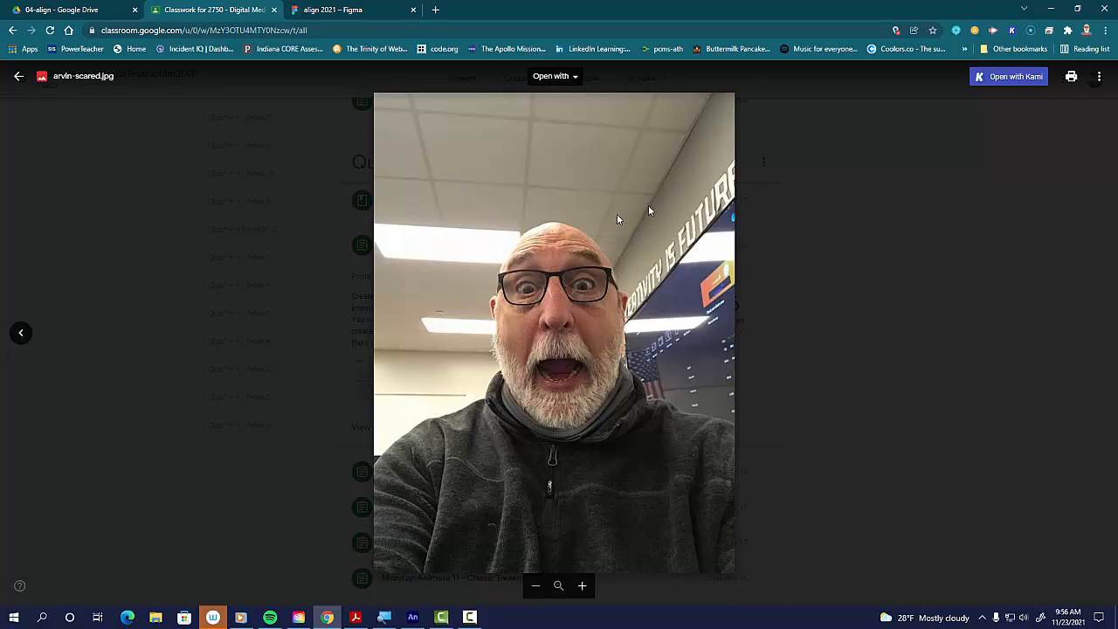
- Open the arvin-scared.jpg preview in a new window and download the image
{"action": "right_click", "coordinate": [539, 238]}
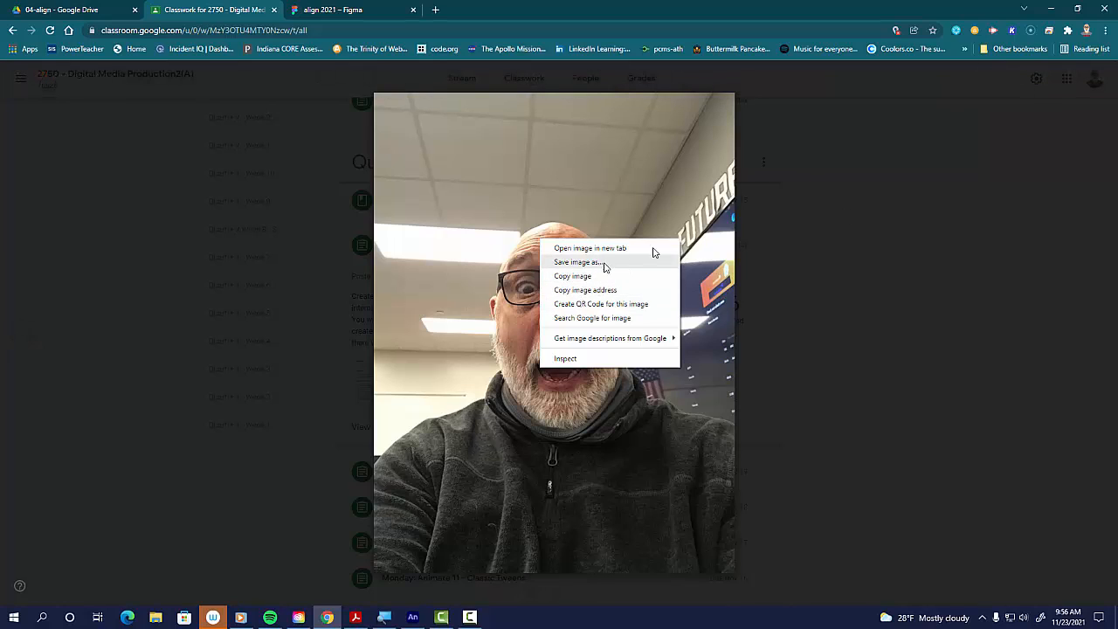
{"action": "left_click", "coordinate": [646, 168]}
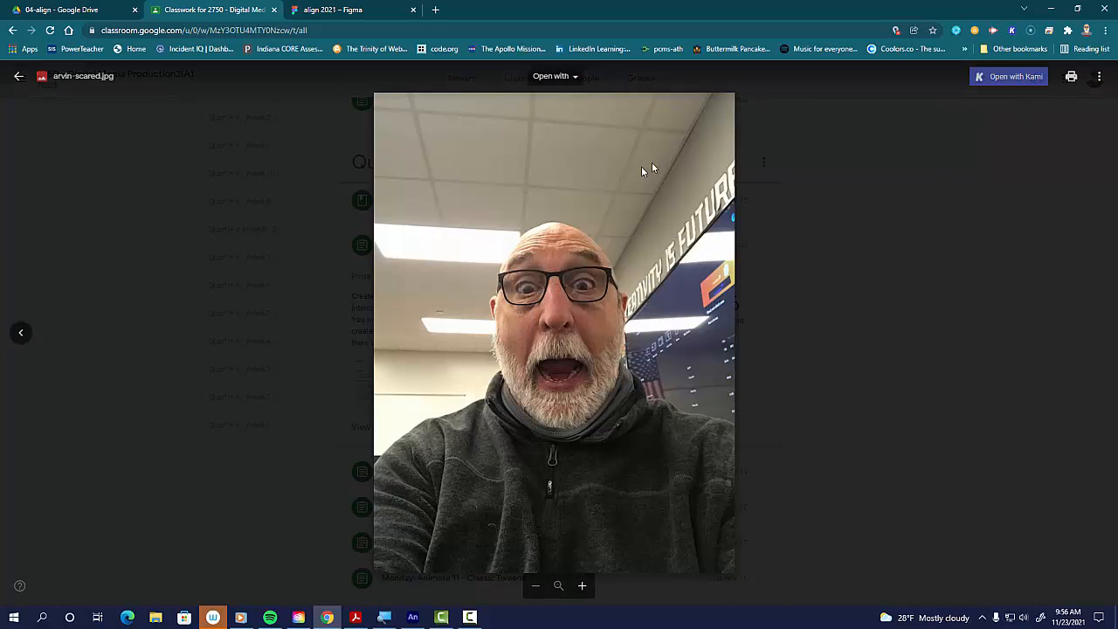
{"action": "left_click", "coordinate": [1102, 76]}
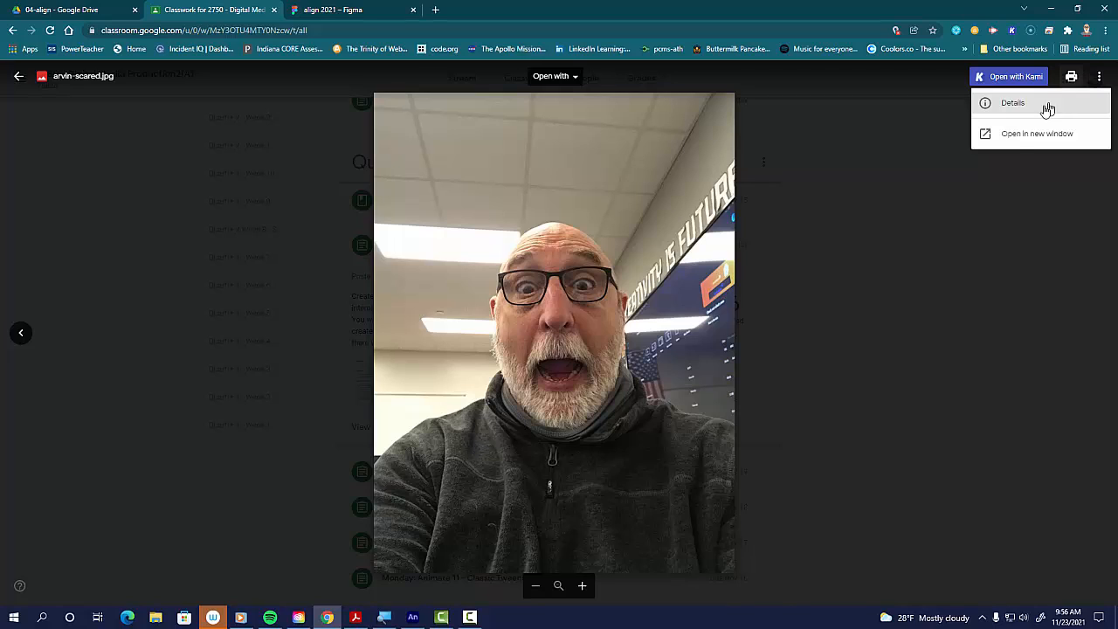
{"action": "left_click", "coordinate": [1037, 134]}
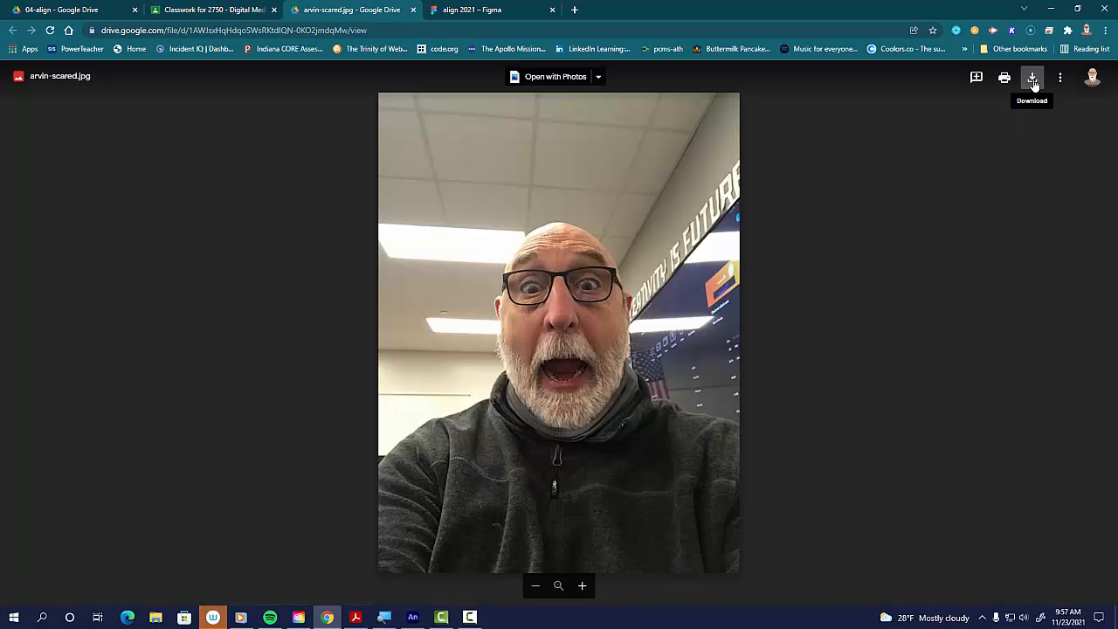
{"action": "left_click", "coordinate": [1033, 82]}
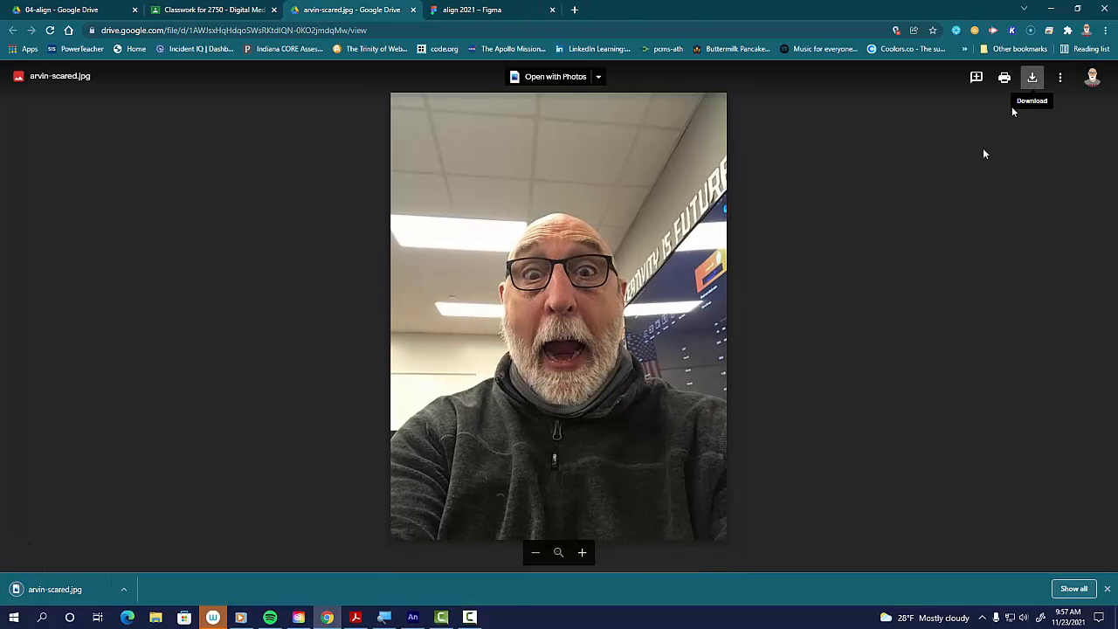
- Switch to Creative Cloud Desktop and launch Photoshop from the installed apps
{"action": "left_click", "coordinate": [297, 618]}
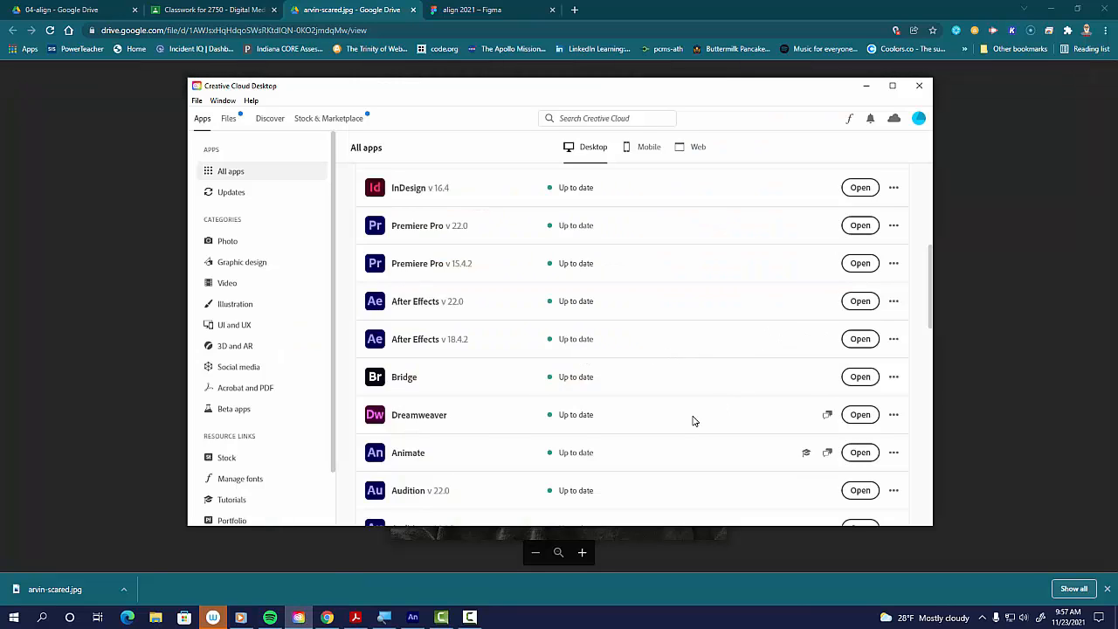
{"action": "scroll", "coordinate": [668, 406], "scroll_direction": "up", "scroll_amount": 1}
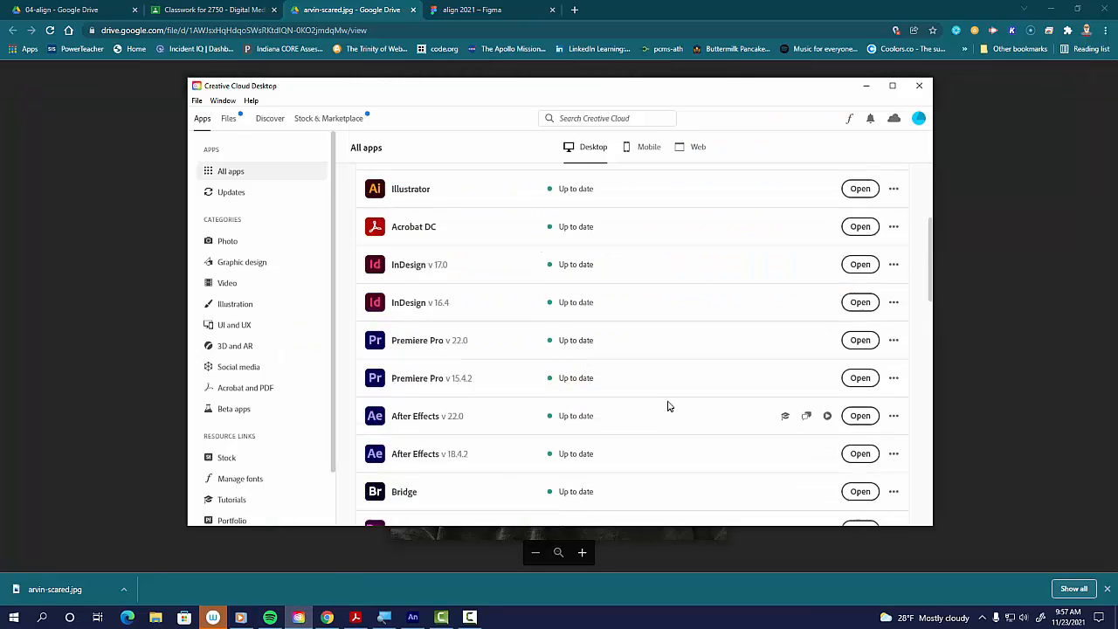
{"action": "scroll", "coordinate": [668, 406], "scroll_direction": "up", "scroll_amount": 2}
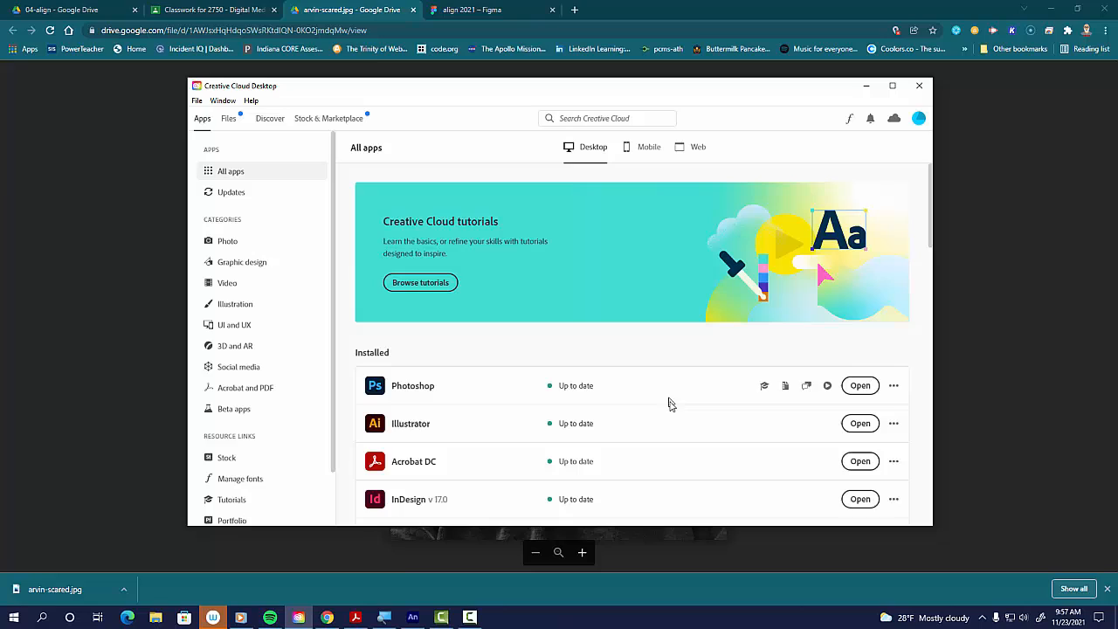
{"action": "left_click", "coordinate": [860, 386]}
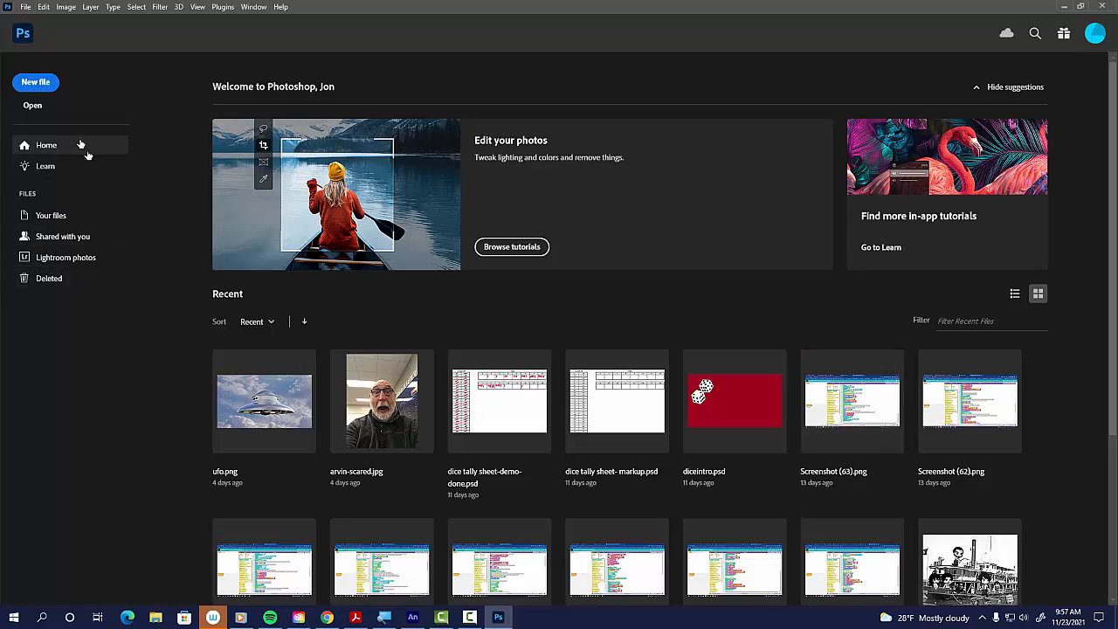
- Open the downloaded arvin-scared.jpg from the Downloads folder
{"action": "left_click", "coordinate": [33, 105]}
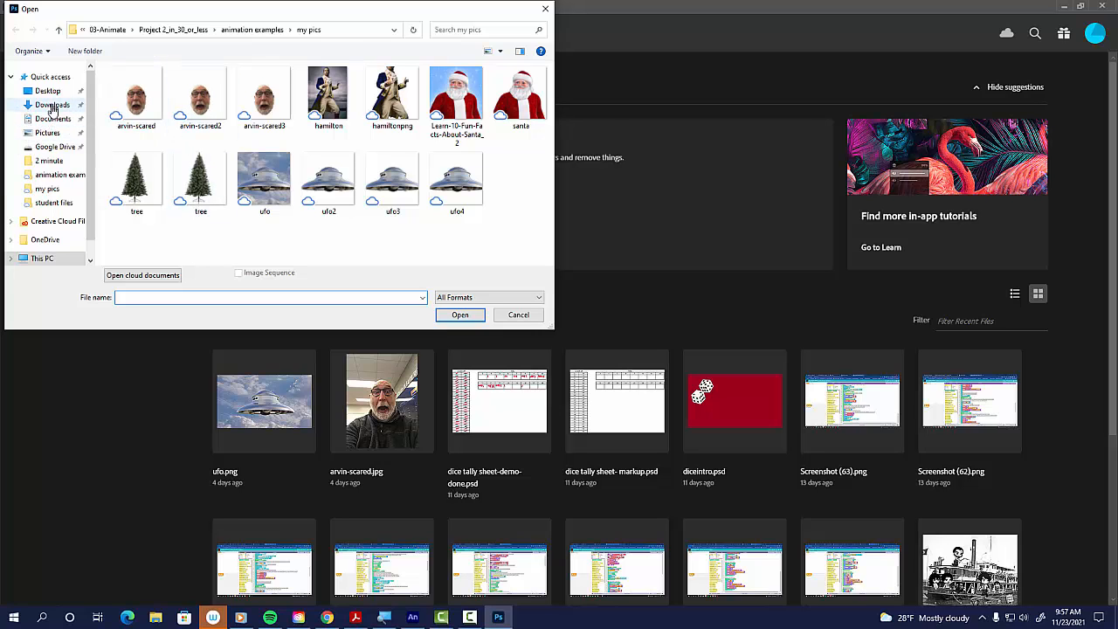
{"action": "left_click", "coordinate": [51, 105]}
{"action": "double_click", "coordinate": [149, 102]}
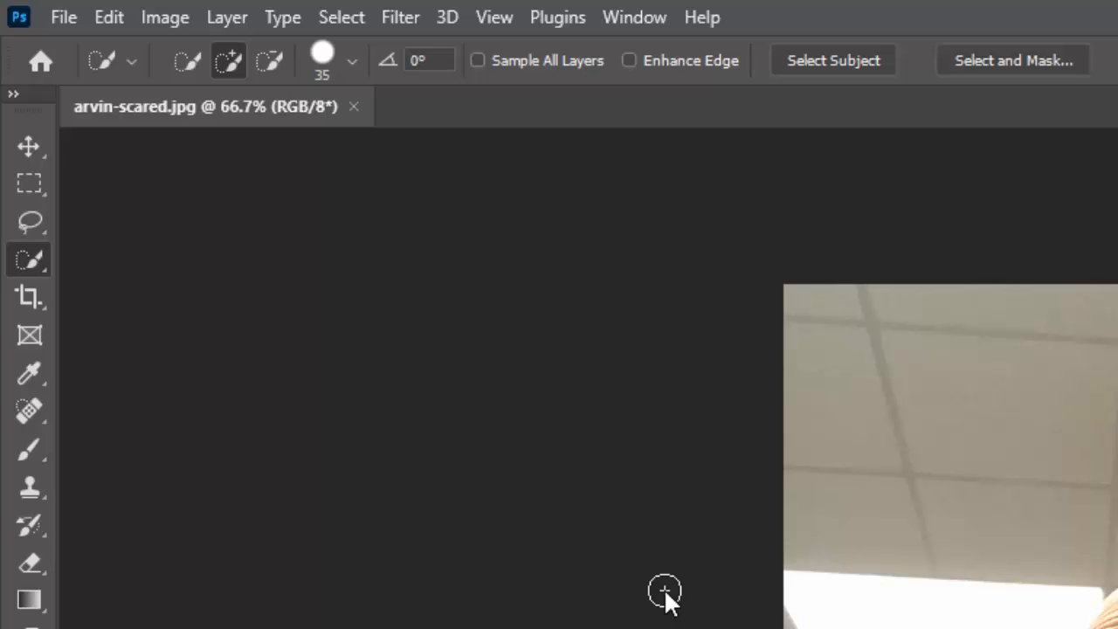
- Select the man's head with the Quick Selection Tool and subtract the ceiling light beside his cheek from the selection
{"action": "right_click", "coordinate": [29, 251]}
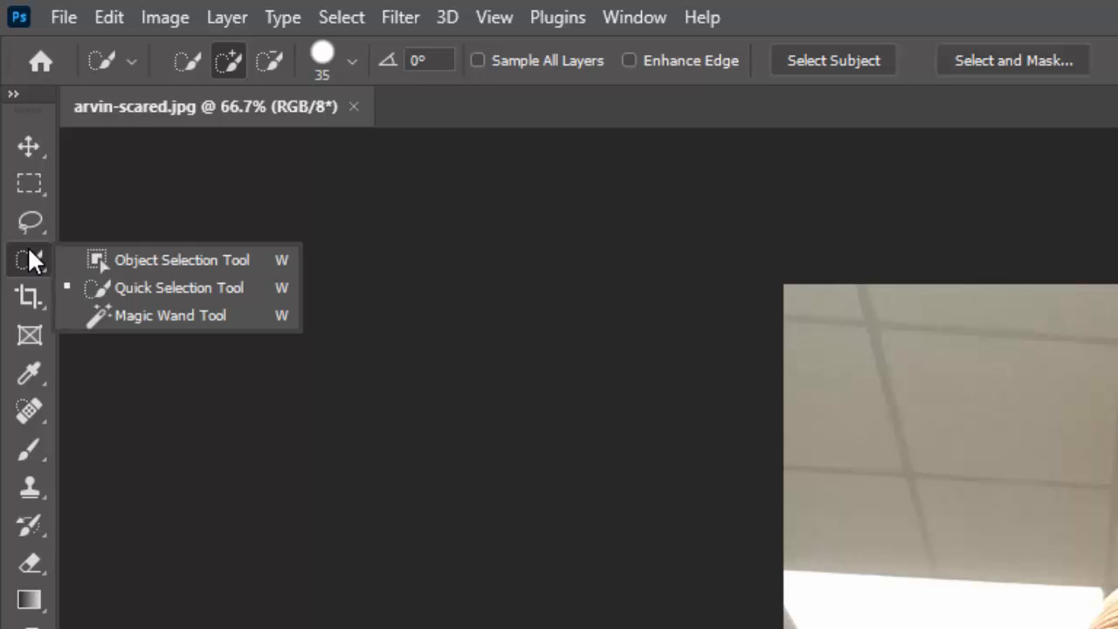
{"action": "left_click", "coordinate": [179, 288]}
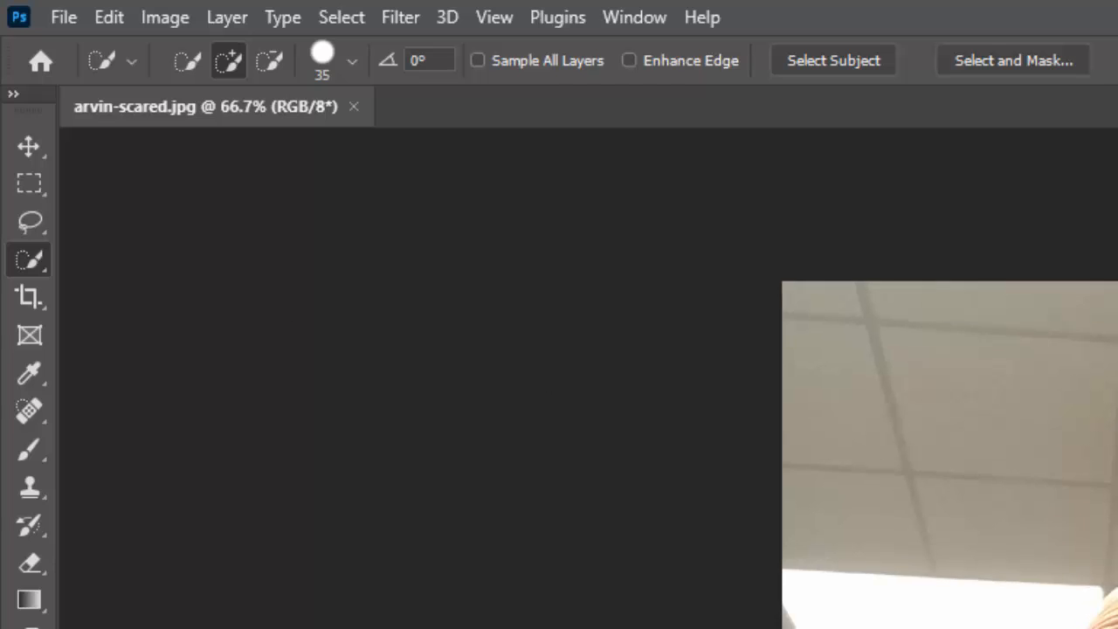
{"action": "key", "text": "ctrl+plus"}
{"action": "key", "text": "ctrl+plus"}
{"action": "key", "text": "ctrl+minus"}
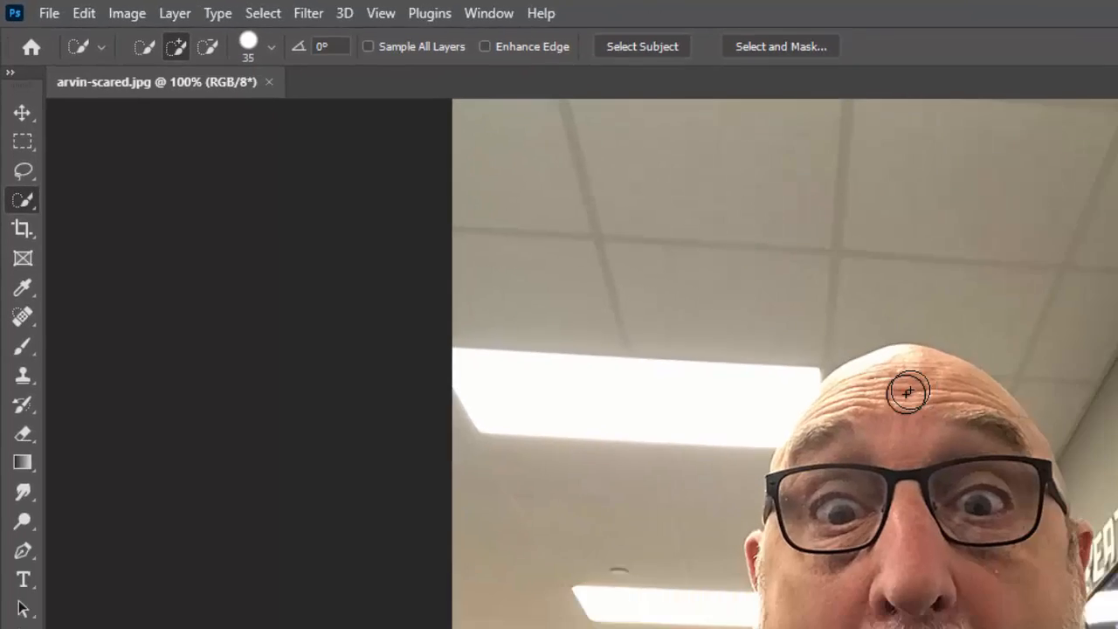
{"action": "mouse_move", "coordinate": [908, 394]}
{"action": "left_mouse_down"}
{"action": "mouse_move", "coordinate": [536, 254]}
{"action": "mouse_move", "coordinate": [476, 391]}
{"action": "mouse_move", "coordinate": [506, 472]}
{"action": "mouse_move", "coordinate": [541, 498]}
{"action": "mouse_move", "coordinate": [576, 499]}
{"action": "mouse_move", "coordinate": [571, 512]}
{"action": "mouse_move", "coordinate": [604, 487]}
{"action": "mouse_move", "coordinate": [638, 396]}
{"action": "mouse_move", "coordinate": [602, 373]}
{"action": "mouse_move", "coordinate": [614, 290]}
{"action": "mouse_move", "coordinate": [636, 308]}
{"action": "left_mouse_up"}
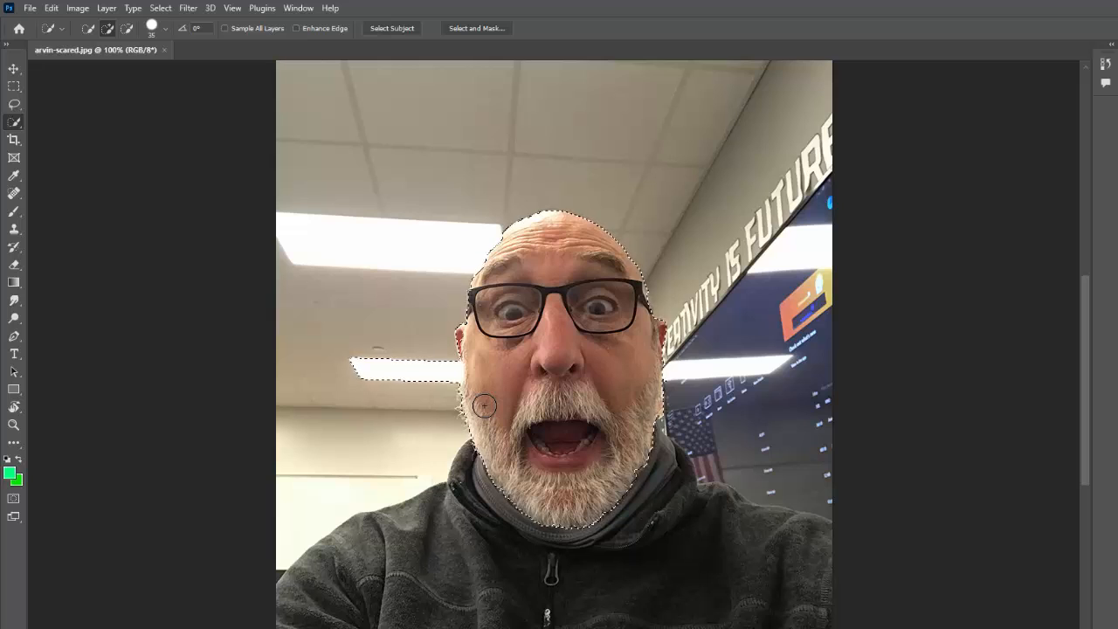
{"action": "key", "text": "alt"}
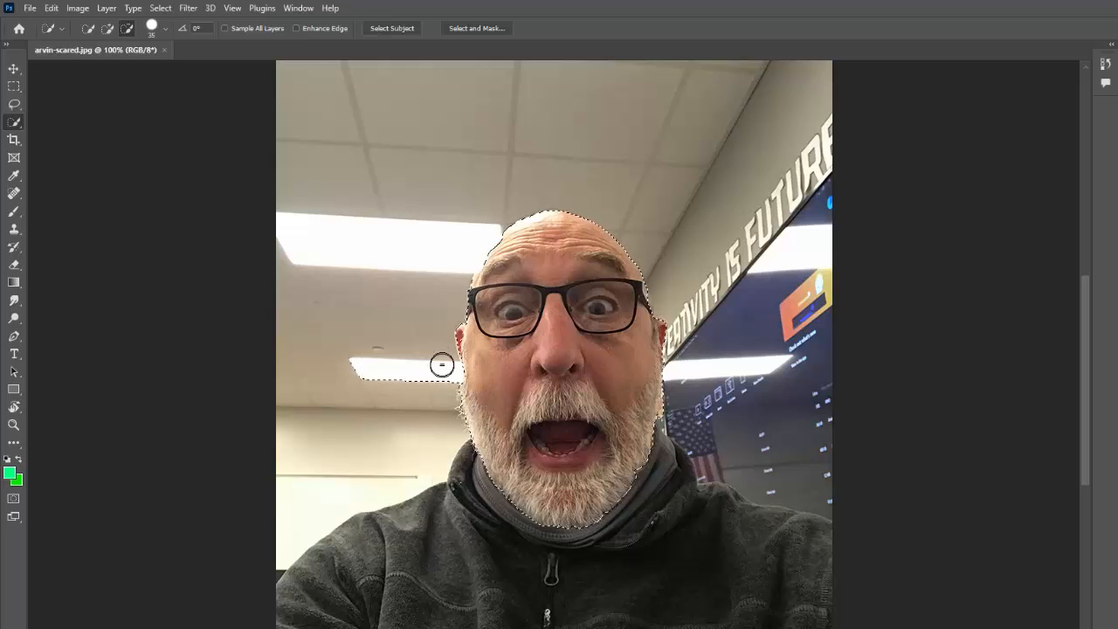
{"action": "mouse_move", "coordinate": [433, 382]}
{"action": "left_mouse_down"}
{"action": "mouse_move", "coordinate": [357, 386]}
{"action": "mouse_move", "coordinate": [372, 361]}
{"action": "left_mouse_up"}
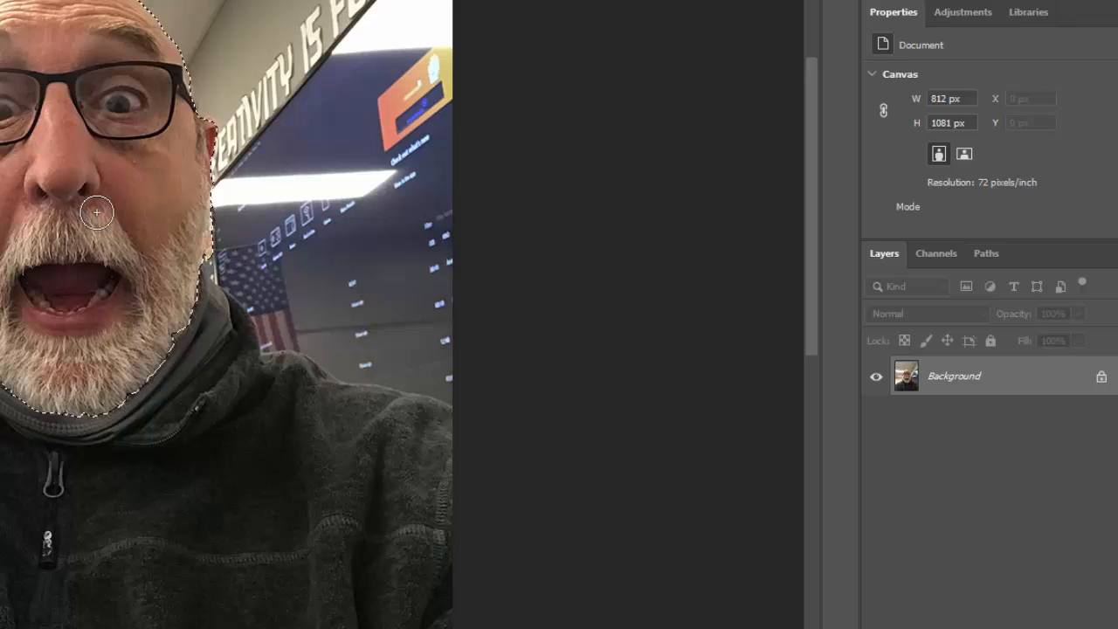
- Copy the selected head to a new layer and delete the Background layer
{"action": "key", "text": "ctrl+j"}
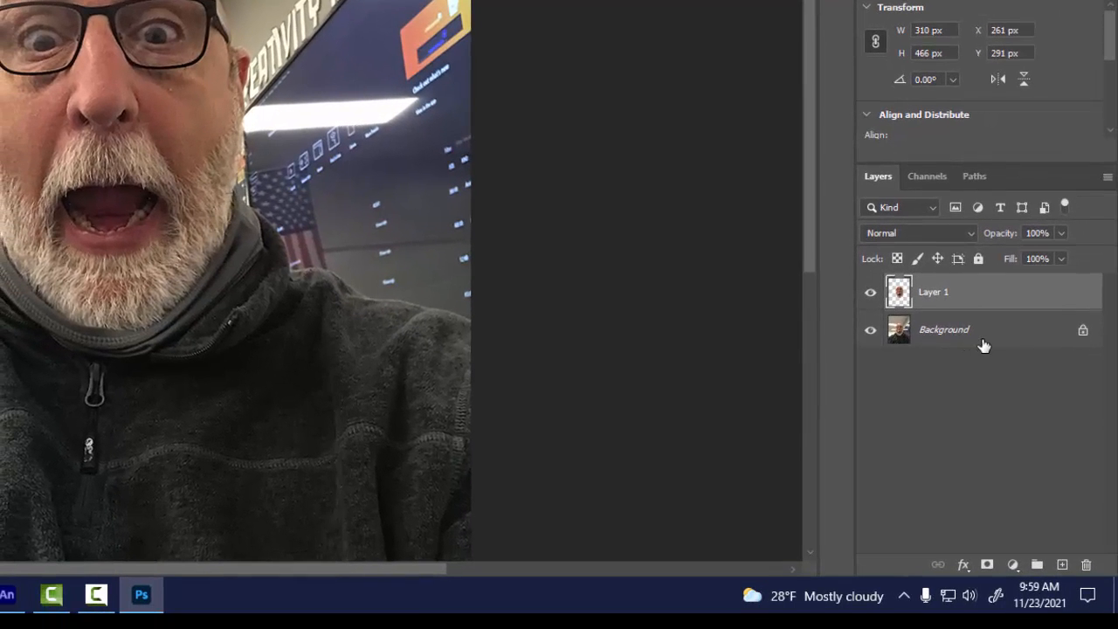
{"action": "left_click_drag", "start_coordinate": [1040, 333], "coordinate": [1089, 559]}
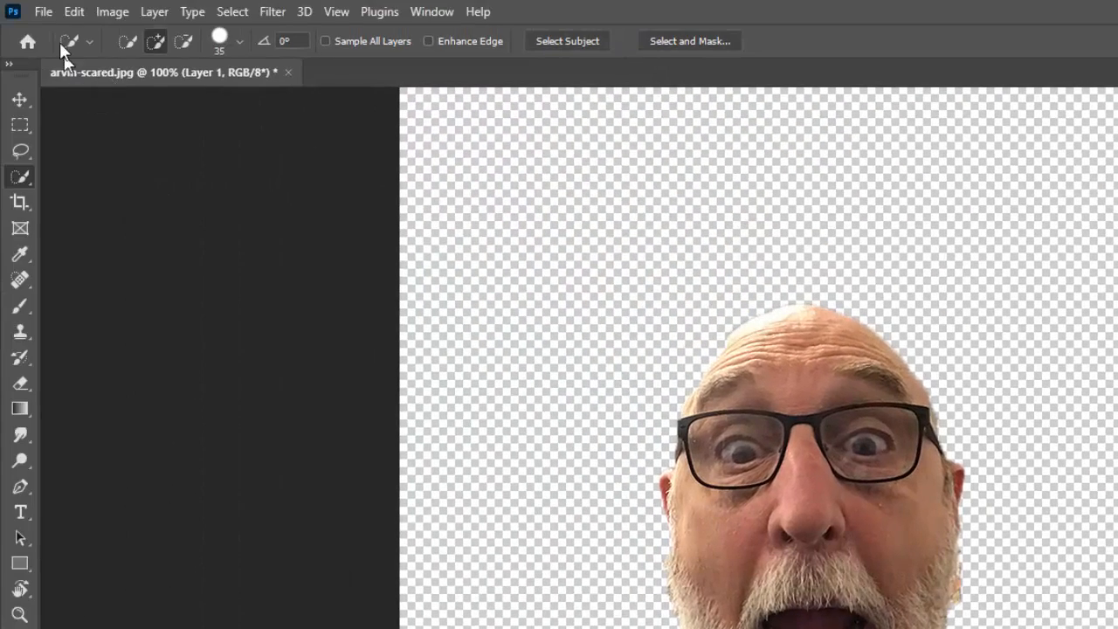
- Quick-export the cutout head as a PNG named arvin-scared-transparent in the Downloads folder
{"action": "left_click", "coordinate": [43, 11]}
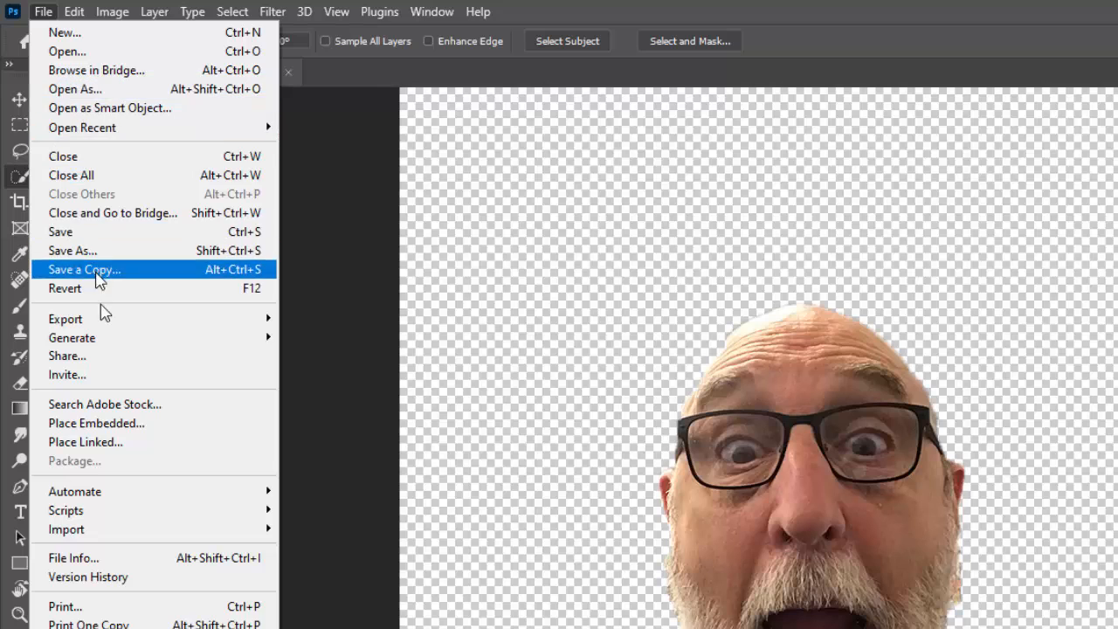
{"action": "mouse_move", "coordinate": [103, 325]}
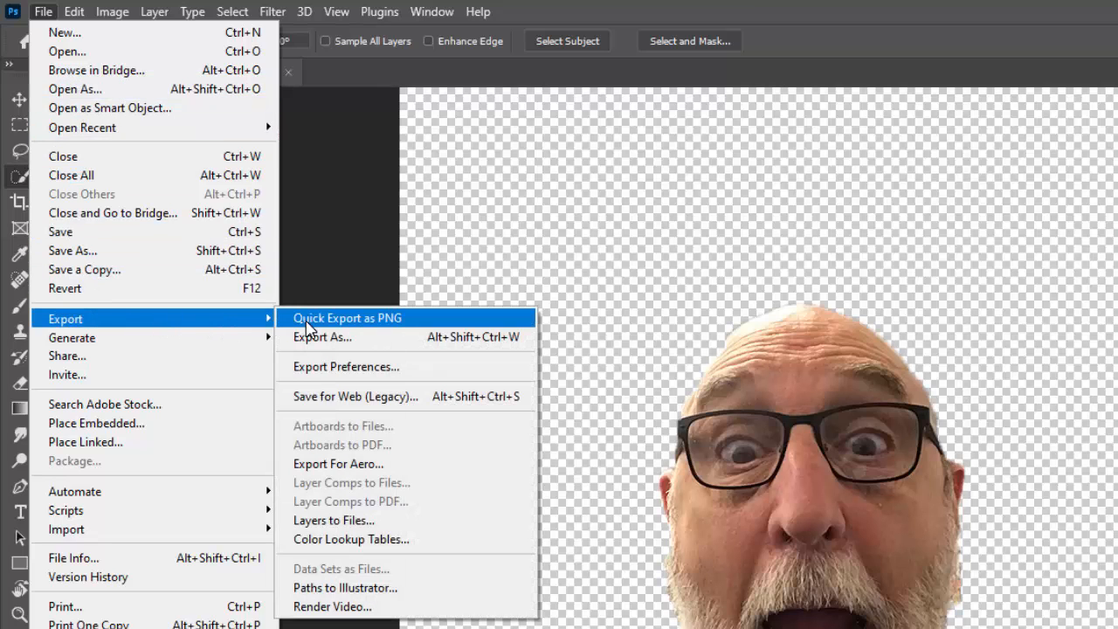
{"action": "left_click", "coordinate": [306, 320]}
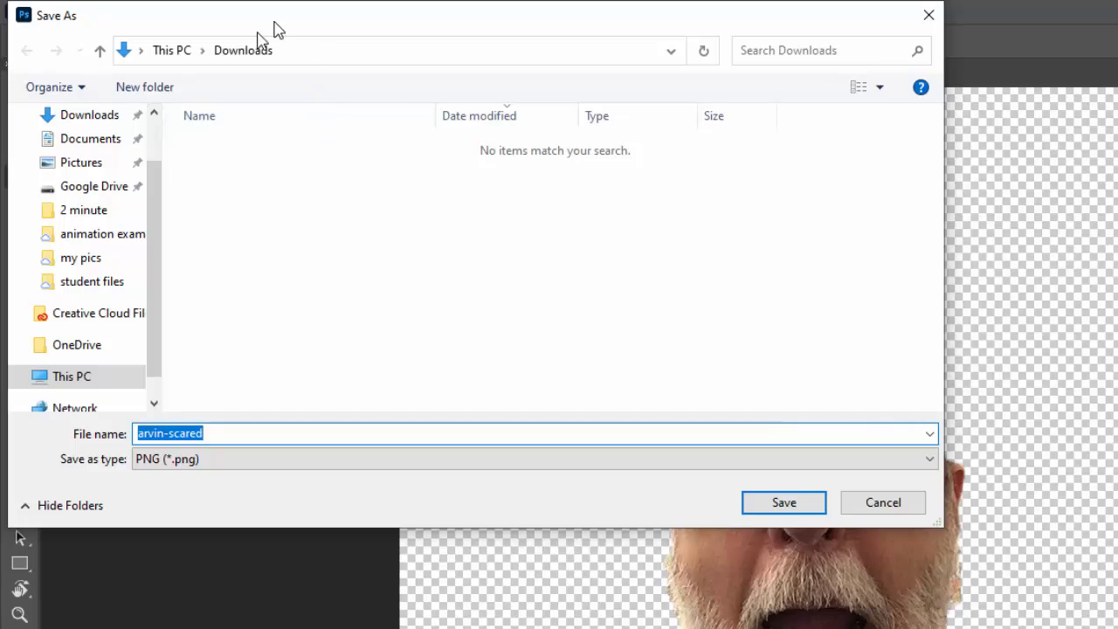
{"action": "left_click", "coordinate": [235, 434]}
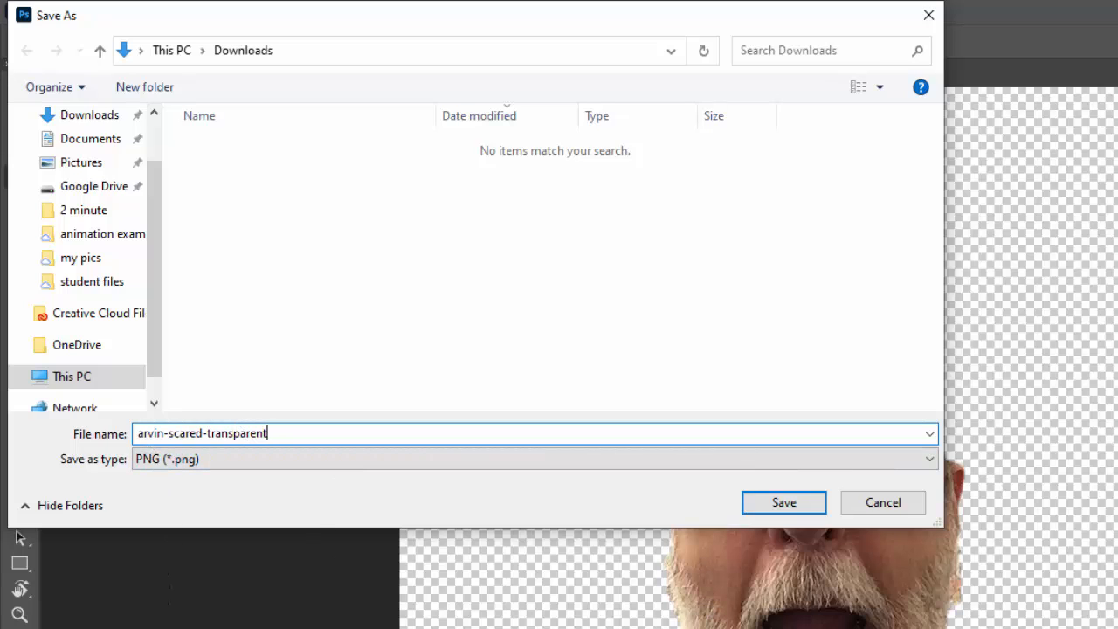
{"action": "left_click", "coordinate": [782, 504]}
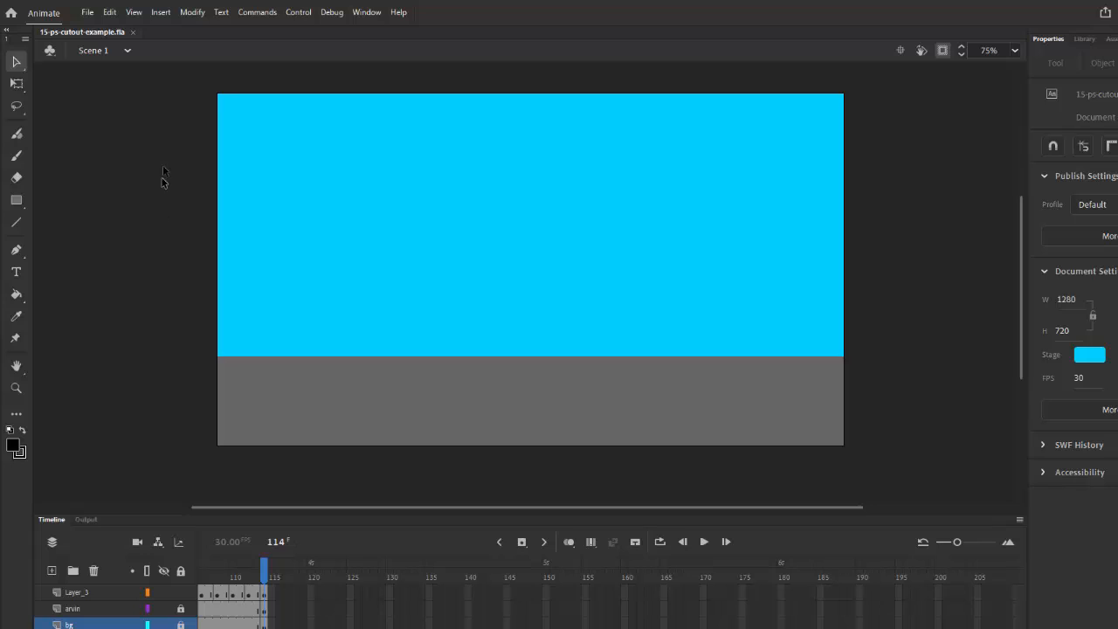
- In Animate, close 15-ps-cutout-example.fla and create a new Character Animation document with the HD 1280 x 720 preset
{"action": "left_click", "coordinate": [133, 33]}
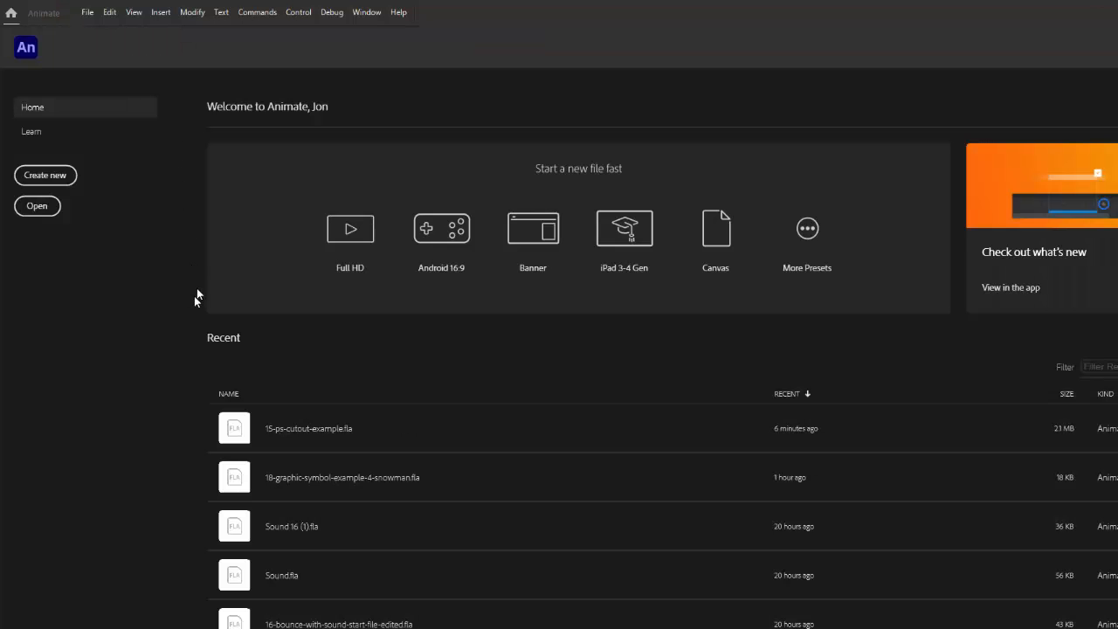
{"action": "left_click", "coordinate": [46, 176]}
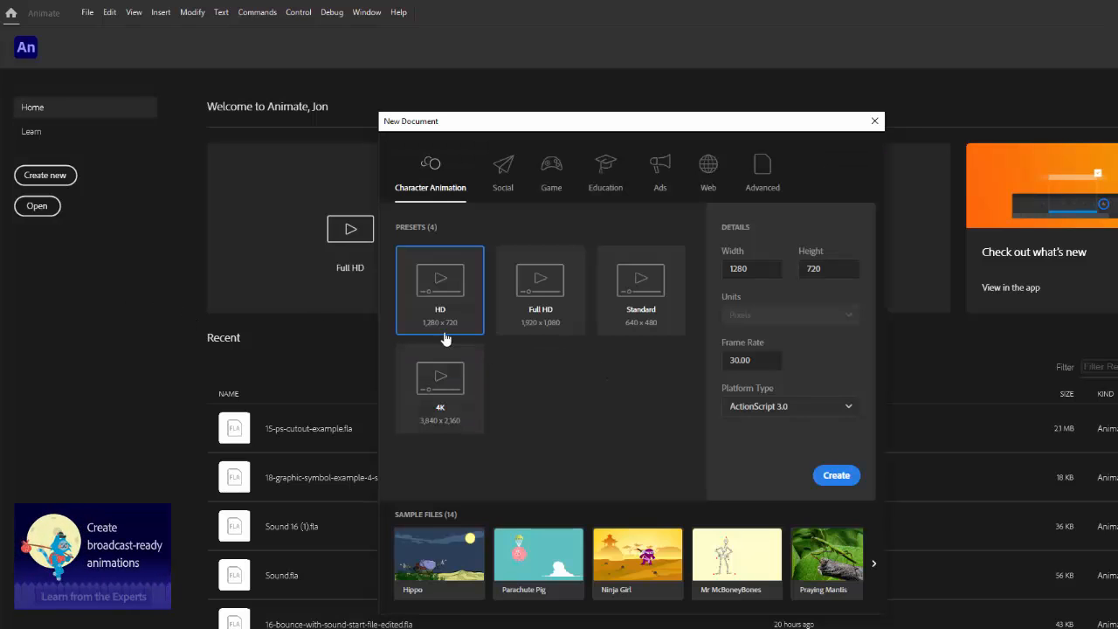
{"action": "double_click", "coordinate": [439, 289]}
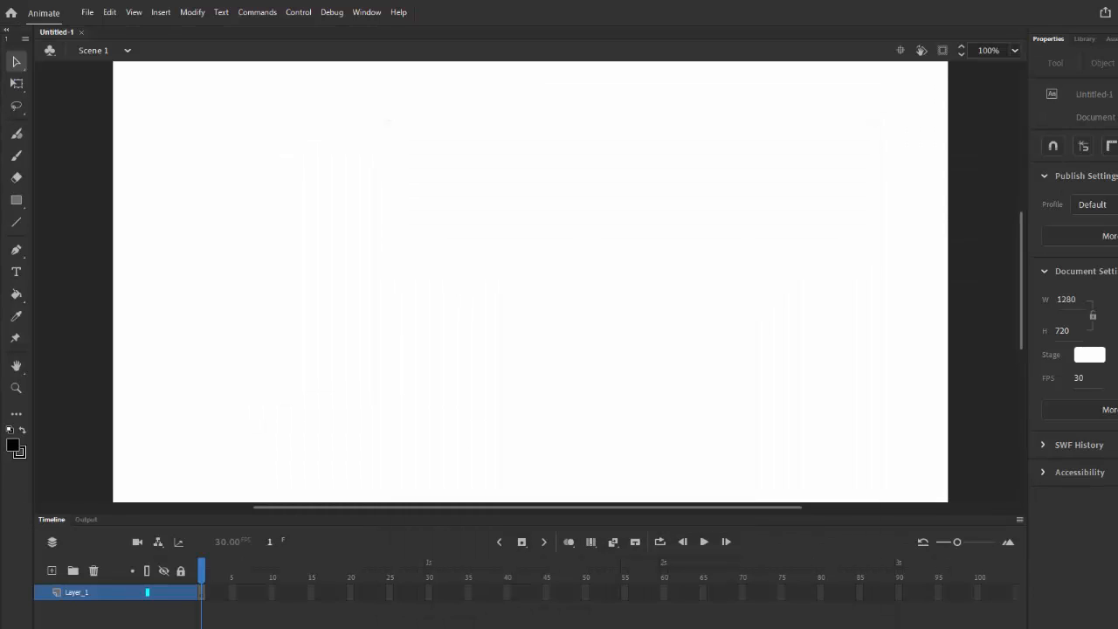
- Set the stage background color to bright sky blue
{"action": "left_click", "coordinate": [1015, 49]}
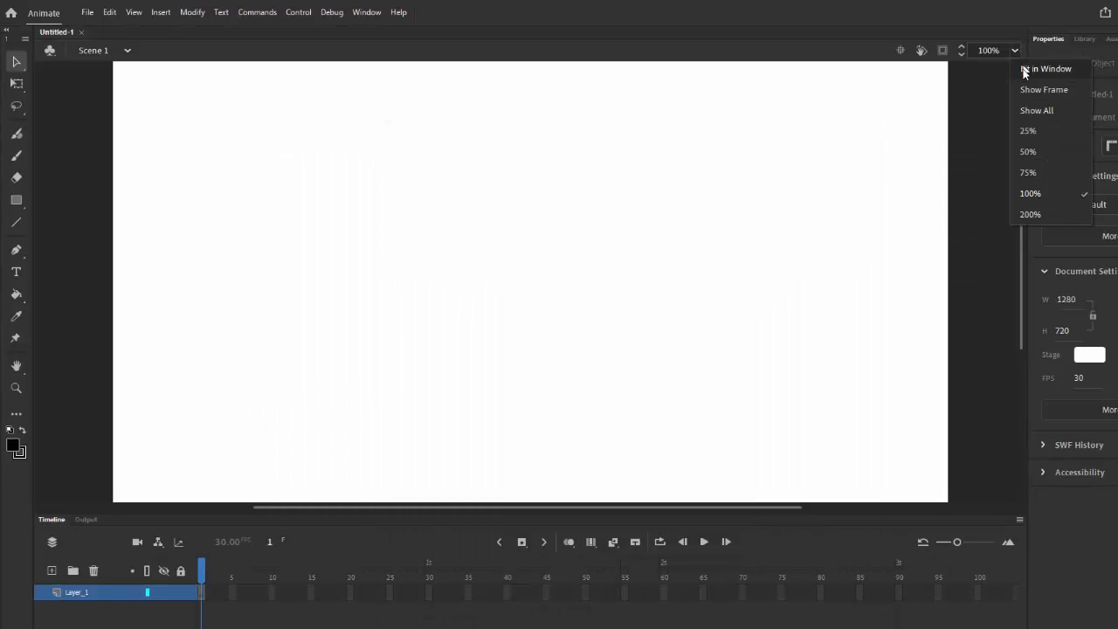
{"action": "left_click", "coordinate": [1028, 172]}
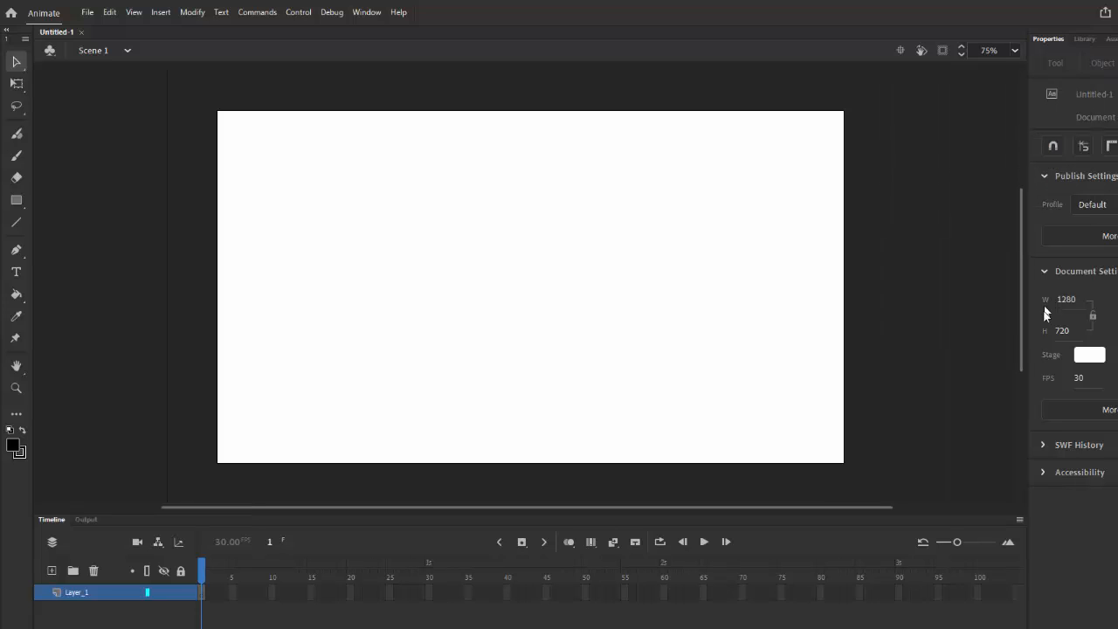
{"action": "left_click", "coordinate": [1084, 355]}
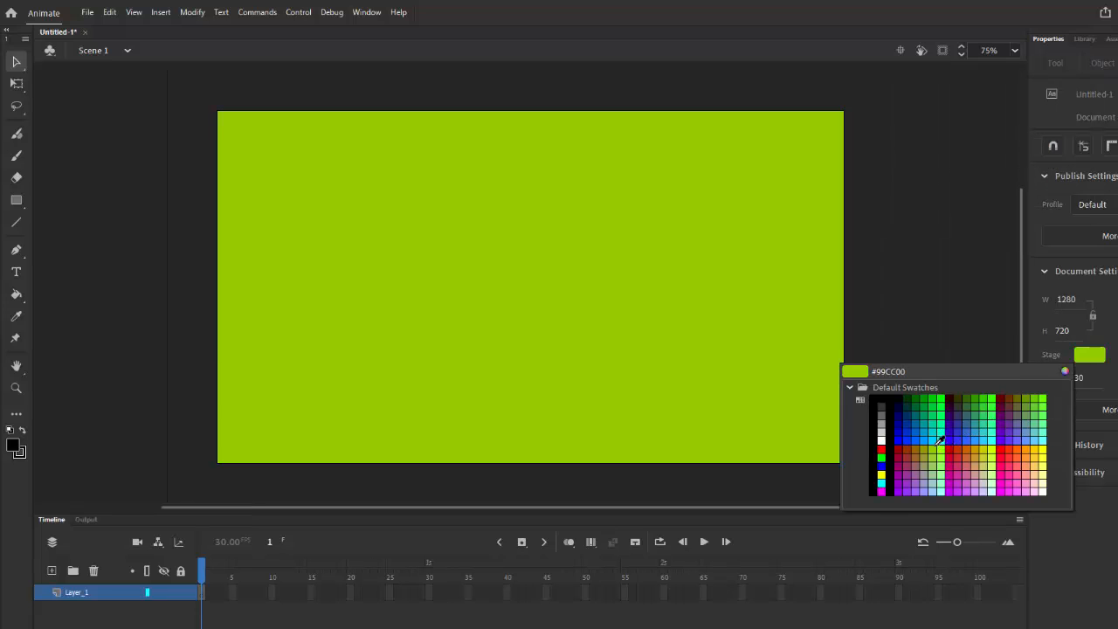
{"action": "left_click", "coordinate": [935, 441]}
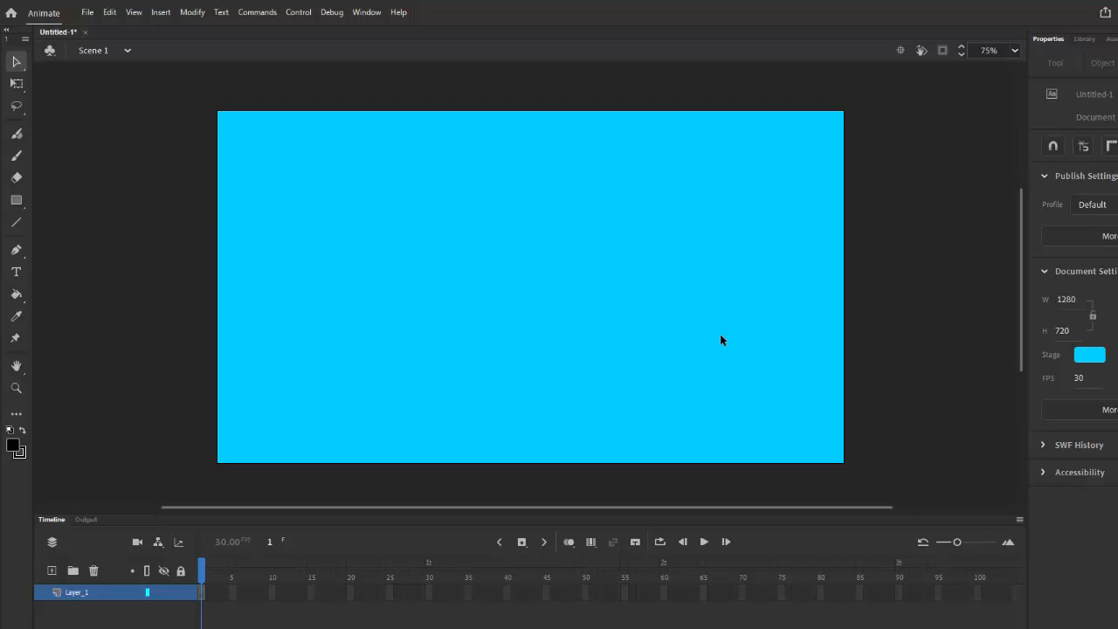
- Draw a headless running stick figure in black near the middle of the stage with an enlarged Classic Brush
{"action": "key", "text": "b"}
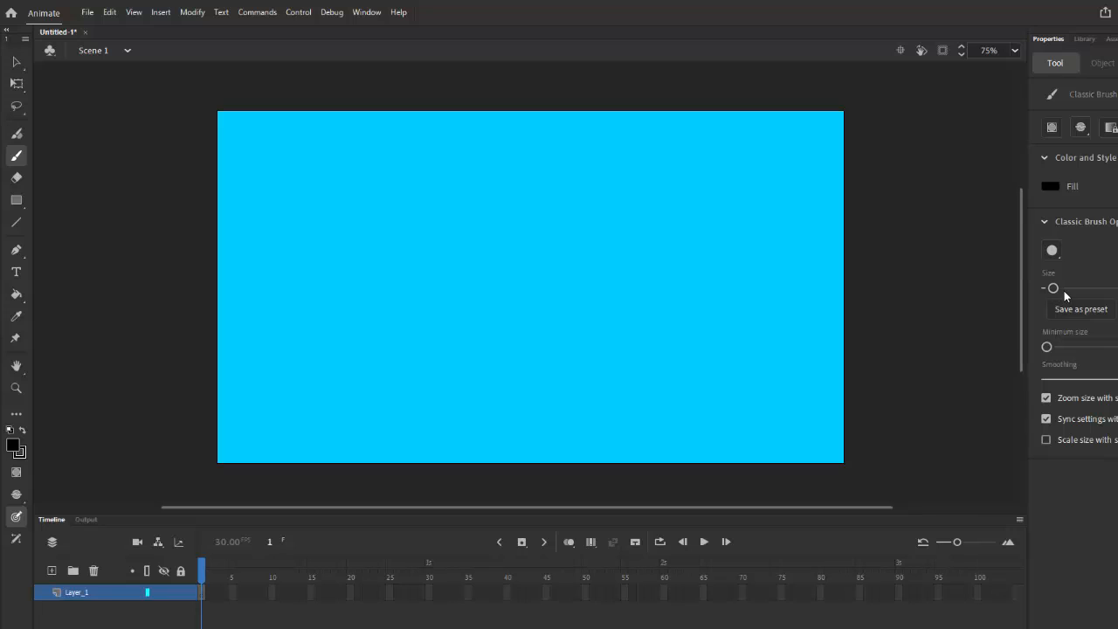
{"action": "left_click_drag", "start_coordinate": [1053, 289], "coordinate": [1058, 288]}
{"action": "left_click_drag", "start_coordinate": [516, 253], "coordinate": [512, 298]}
{"action": "key", "text": "ctrl+z"}
{"action": "left_click_drag", "start_coordinate": [1057, 288], "coordinate": [1068, 288]}
{"action": "mouse_move", "coordinate": [521, 260]}
{"action": "left_mouse_down"}
{"action": "mouse_move", "coordinate": [525, 316]}
{"action": "mouse_move", "coordinate": [519, 307]}
{"action": "mouse_move", "coordinate": [585, 261]}
{"action": "left_mouse_up"}
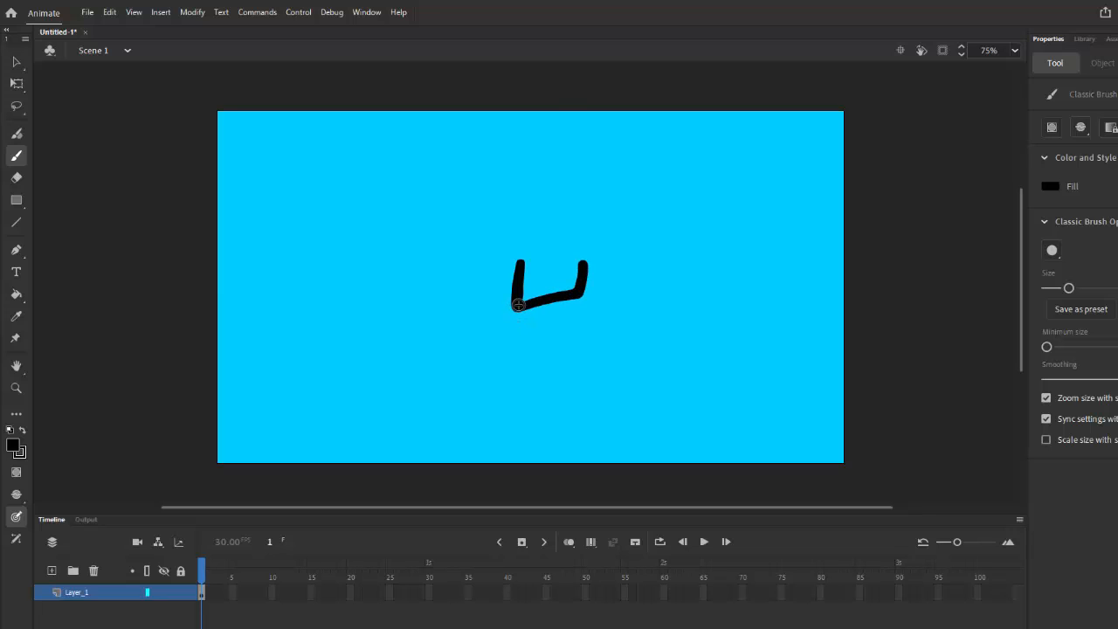
{"action": "mouse_move", "coordinate": [518, 304]}
{"action": "left_mouse_down"}
{"action": "mouse_move", "coordinate": [455, 331]}
{"action": "mouse_move", "coordinate": [452, 351]}
{"action": "left_mouse_up"}
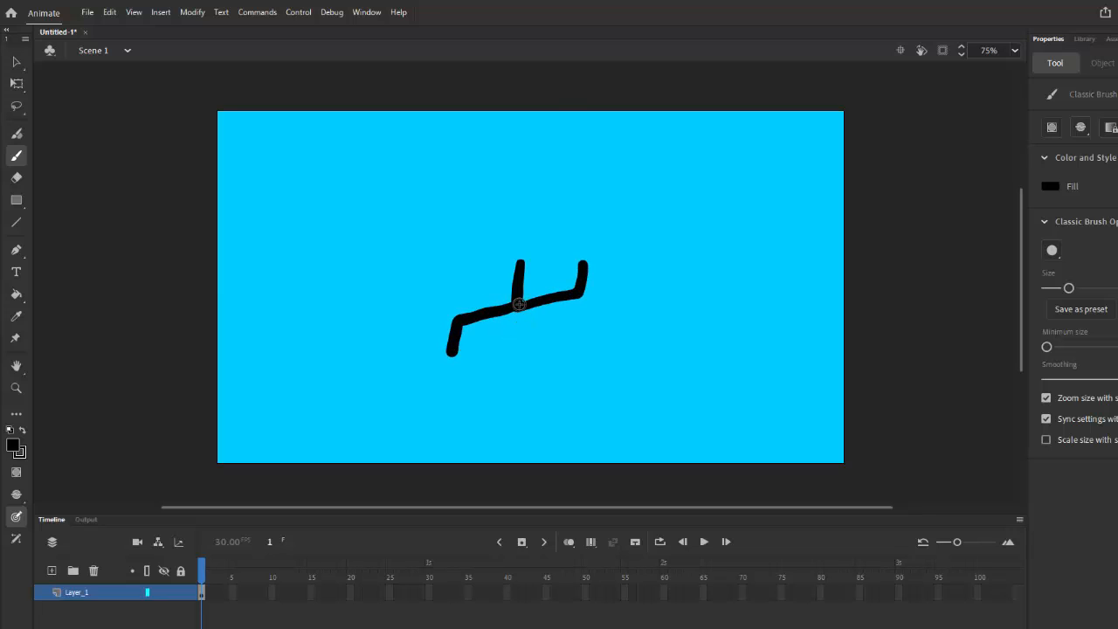
{"action": "mouse_move", "coordinate": [519, 308]}
{"action": "left_mouse_down"}
{"action": "mouse_move", "coordinate": [510, 361]}
{"action": "mouse_move", "coordinate": [563, 360]}
{"action": "mouse_move", "coordinate": [564, 407]}
{"action": "left_mouse_up"}
{"action": "mouse_move", "coordinate": [509, 359]}
{"action": "left_mouse_down"}
{"action": "mouse_move", "coordinate": [463, 401]}
{"action": "mouse_move", "coordinate": [421, 386]}
{"action": "left_mouse_up"}
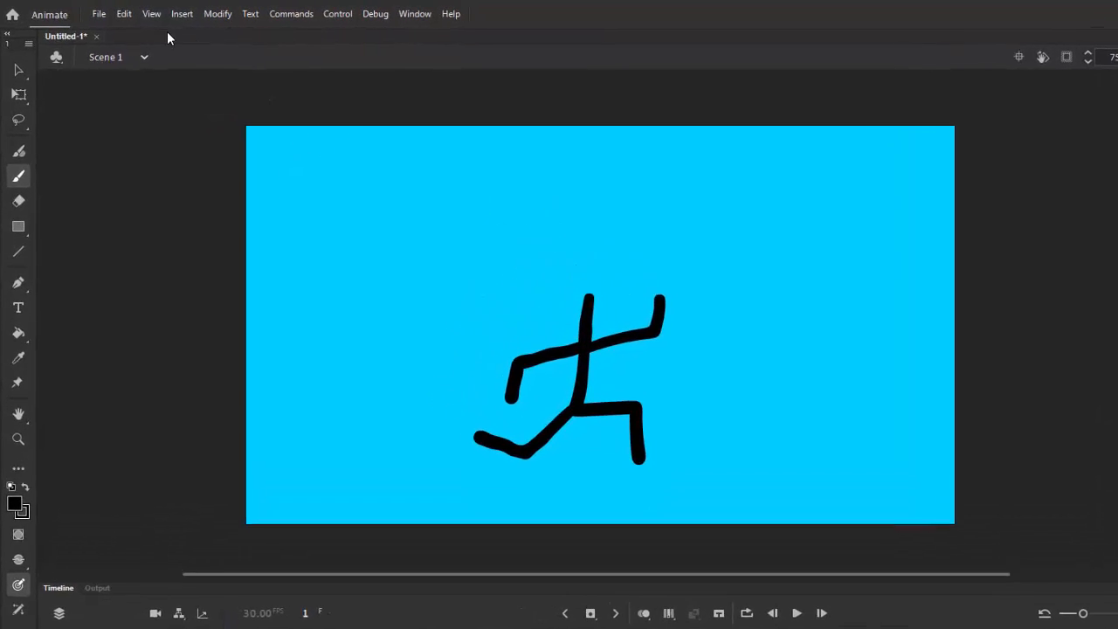
- Import the arvin-scared-transparent PNG from the Downloads folder onto the stage
{"action": "left_click", "coordinate": [108, 17]}
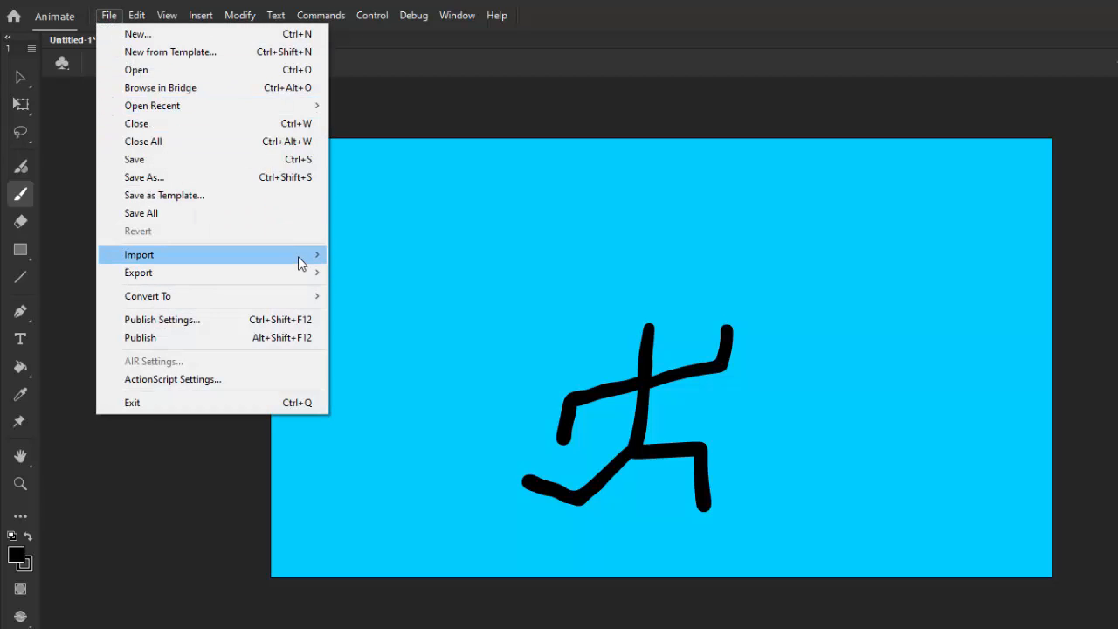
{"action": "mouse_move", "coordinate": [300, 263]}
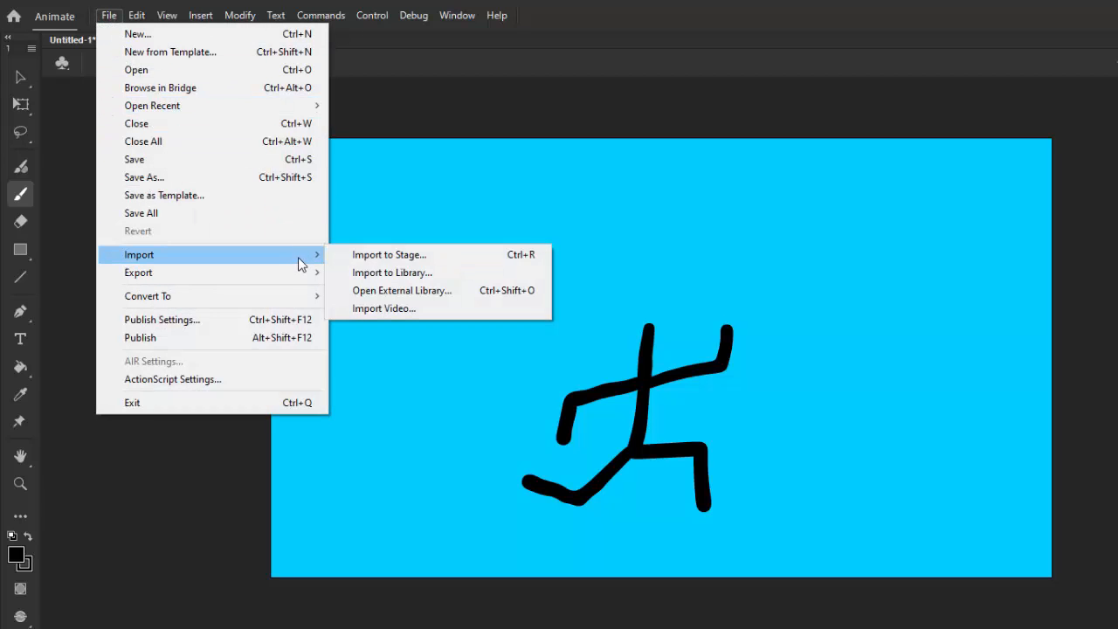
{"action": "left_click", "coordinate": [381, 256]}
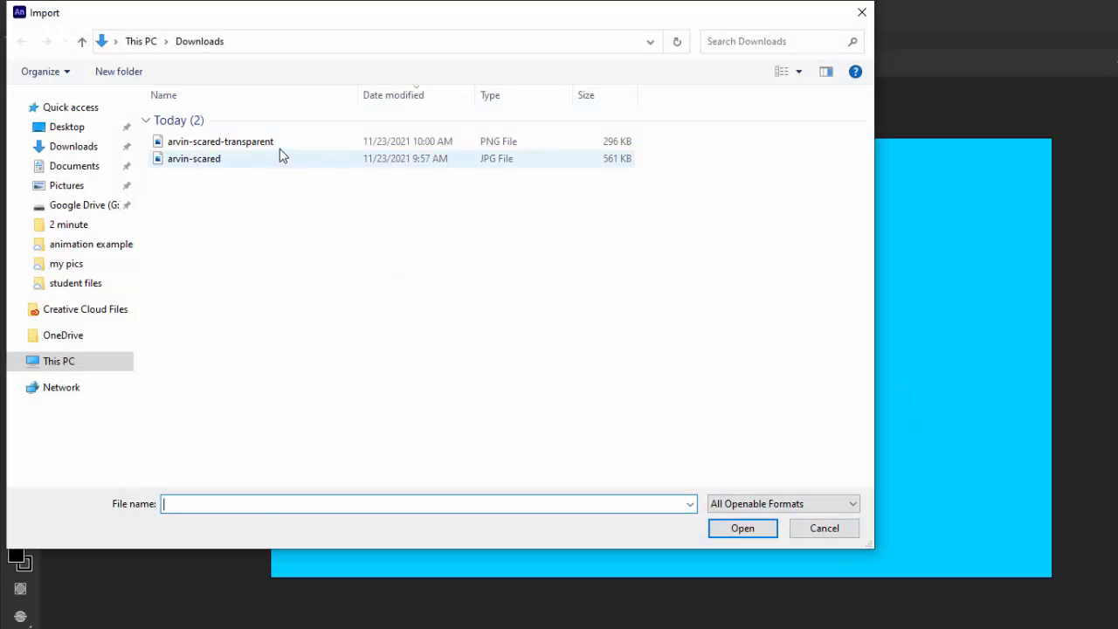
{"action": "left_click", "coordinate": [210, 142]}
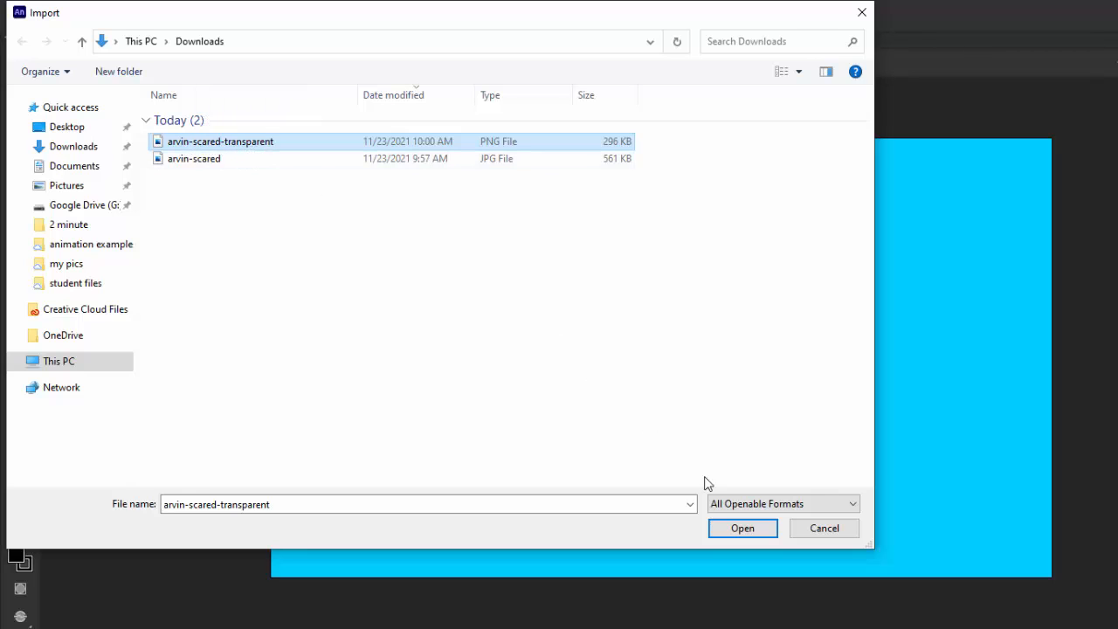
{"action": "left_click", "coordinate": [742, 529]}
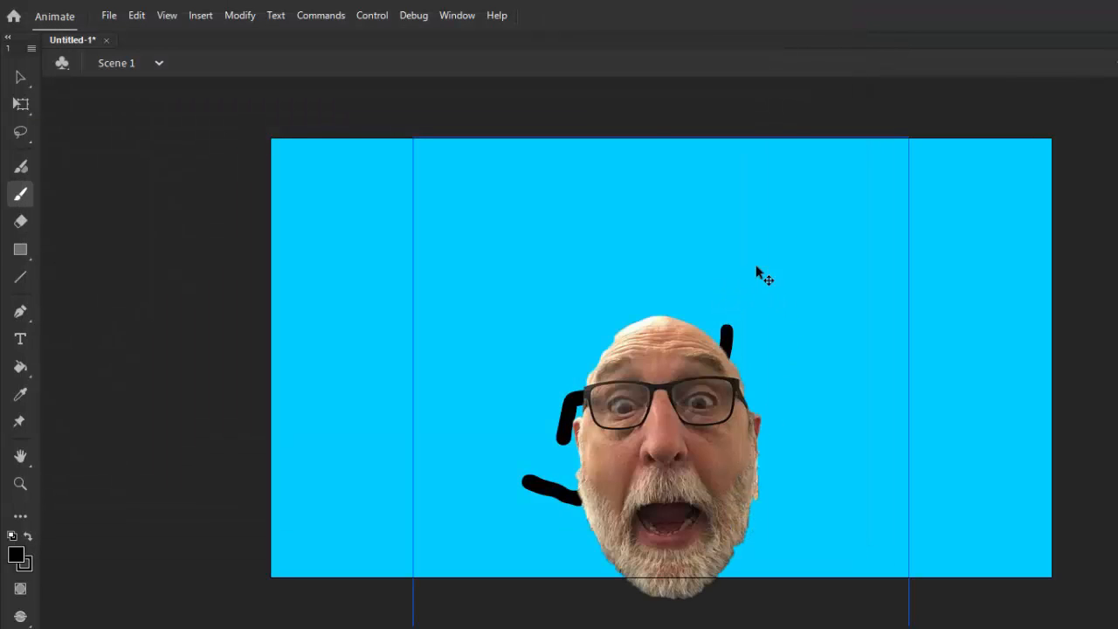
- Scale the imported head down, place it on the stick figure's neck and tilt it slightly clockwise
{"action": "key", "text": "q"}
{"action": "left_click_drag", "start_coordinate": [908, 137], "coordinate": [791, 307]}
{"action": "left_click_drag", "start_coordinate": [632, 571], "coordinate": [617, 389]}
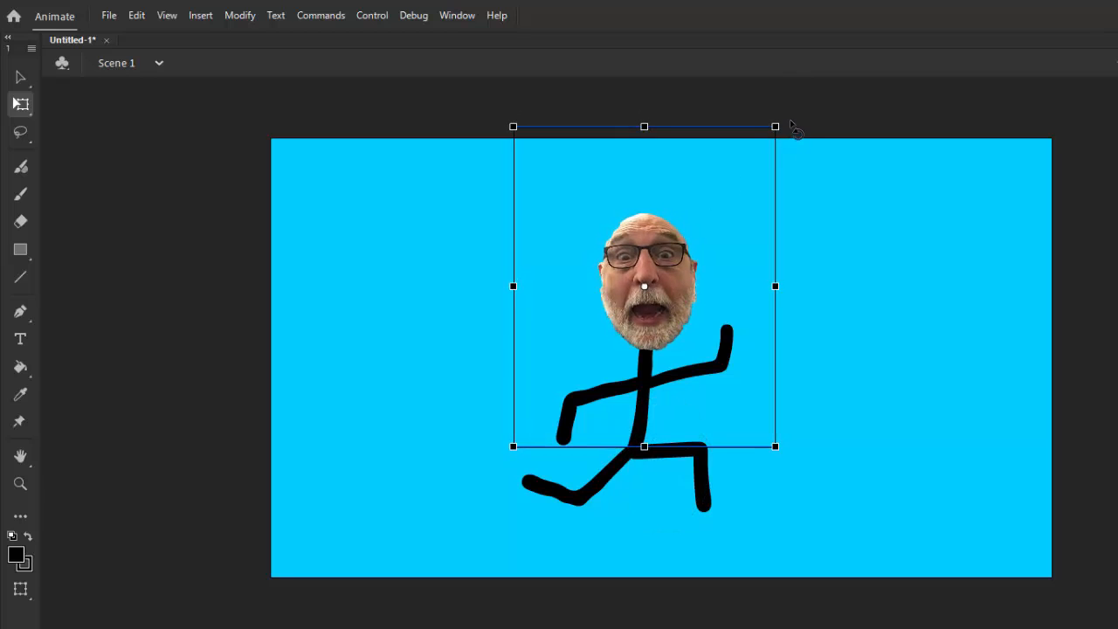
{"action": "left_click_drag", "start_coordinate": [789, 133], "coordinate": [806, 154]}
{"action": "left_click_drag", "start_coordinate": [672, 266], "coordinate": [675, 265]}
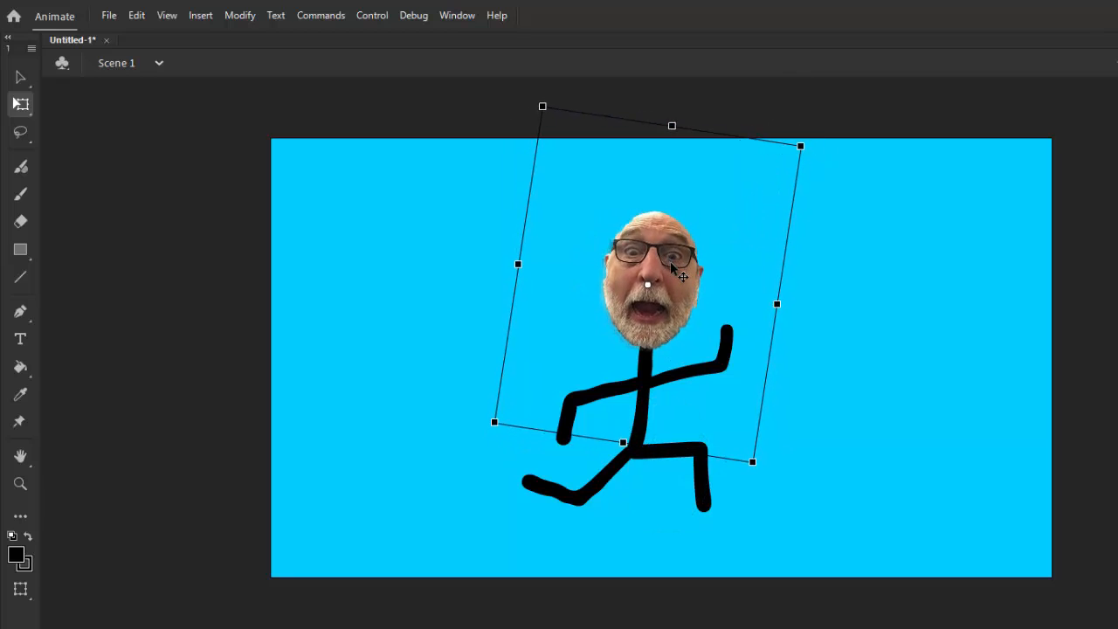
{"action": "left_click", "coordinate": [844, 279]}
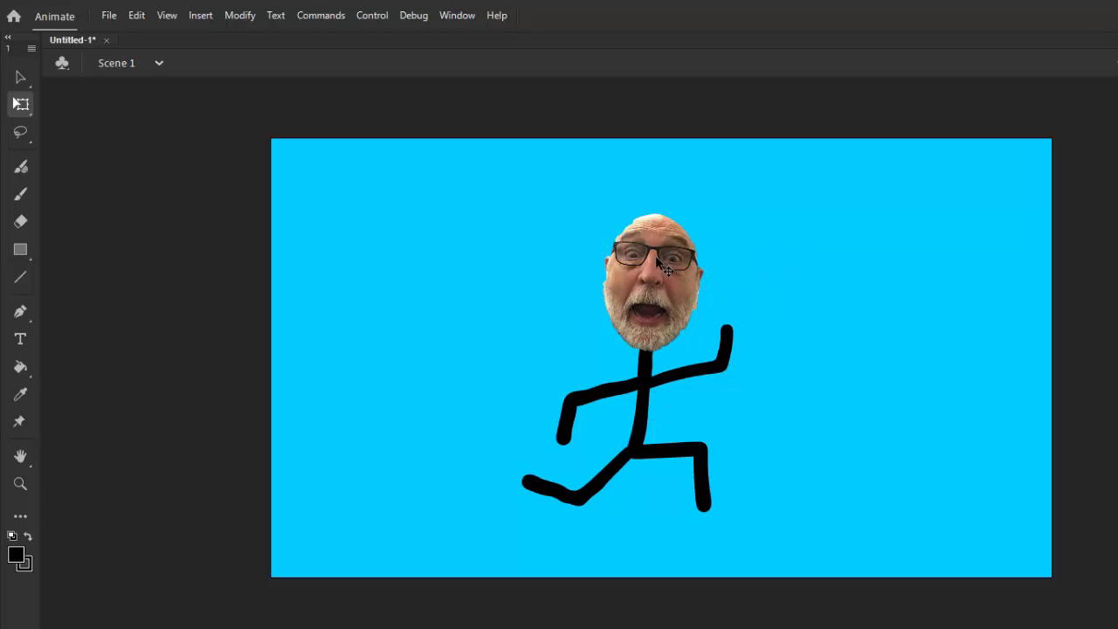
- Group the head with the stick-figure body and move the group to the stage's lower-left corner
{"action": "mouse_move", "coordinate": [447, 183]}
{"action": "left_mouse_down"}
{"action": "mouse_move", "coordinate": [784, 538]}
{"action": "mouse_move", "coordinate": [447, 187]}
{"action": "left_mouse_up"}
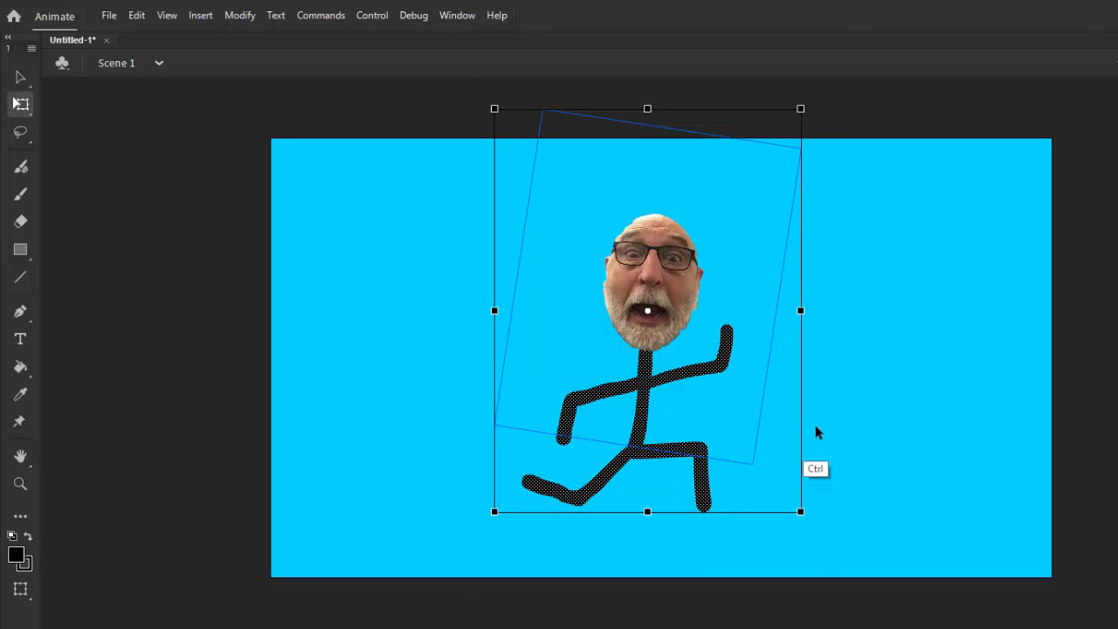
{"action": "key", "text": "ctrl+g"}
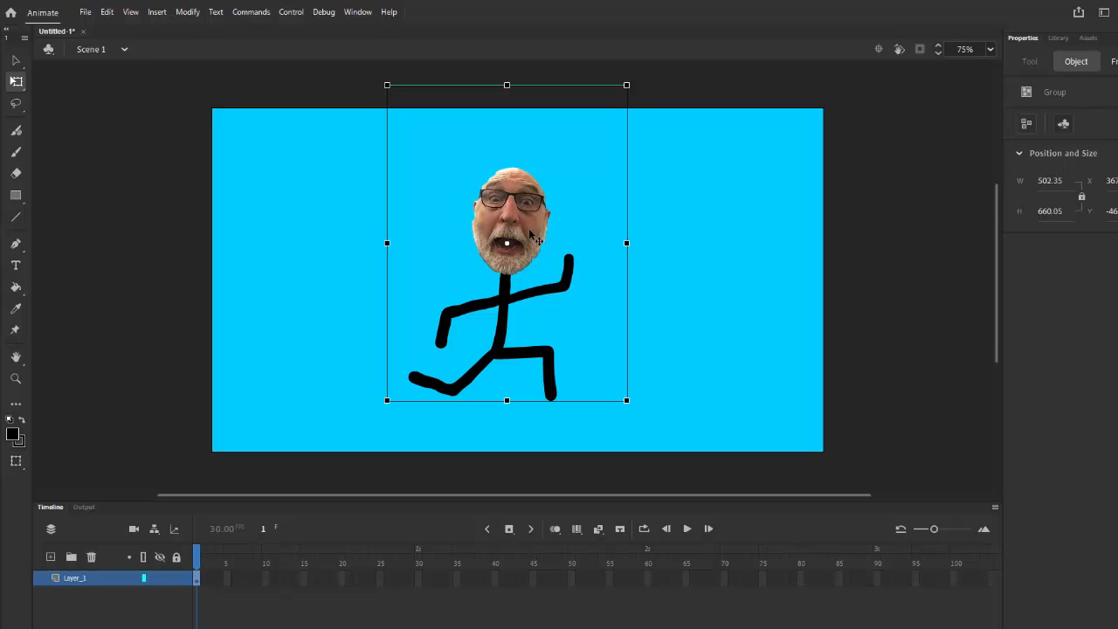
{"action": "left_click_drag", "start_coordinate": [540, 237], "coordinate": [350, 285]}
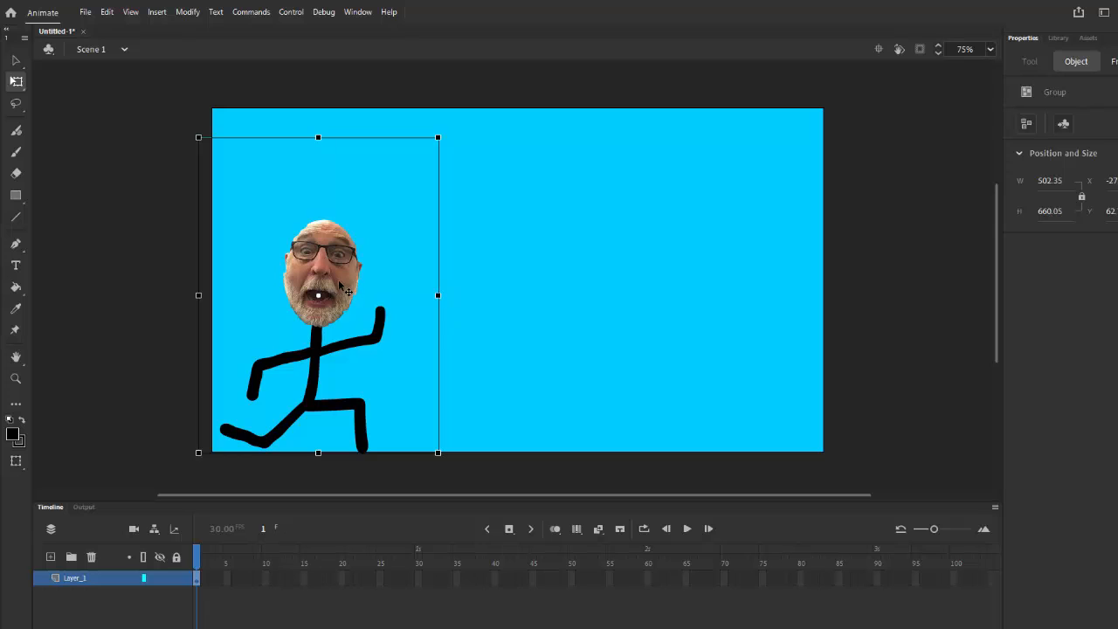
- Create a classic tween on the grouped character, converting it to a symbol, and insert a keyframe at frame 100
{"action": "right_click", "coordinate": [339, 276]}
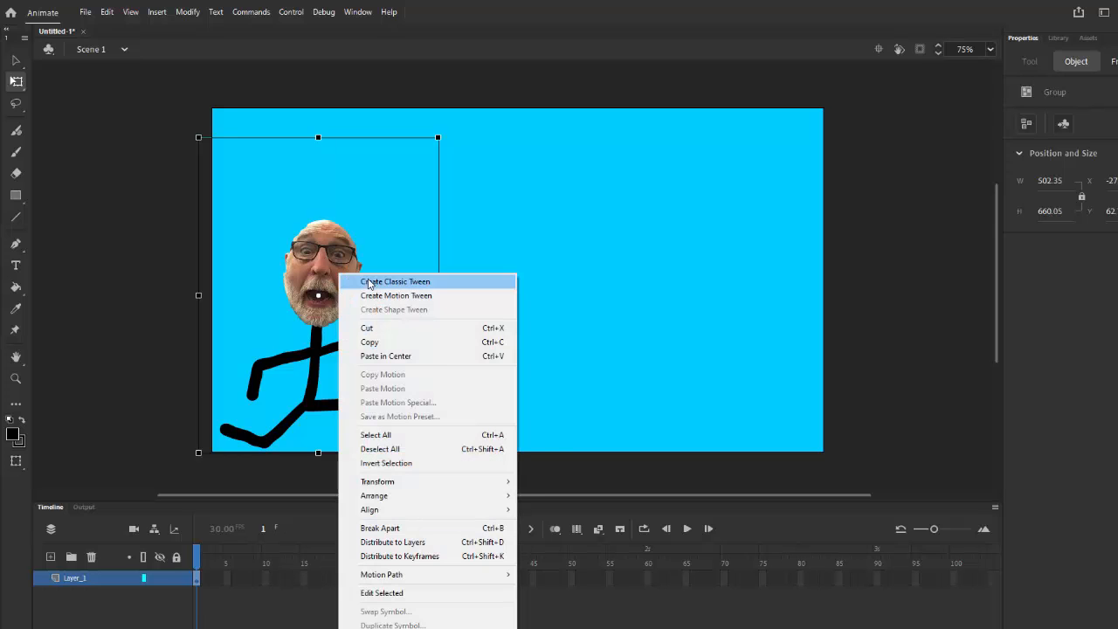
{"action": "left_click", "coordinate": [371, 281]}
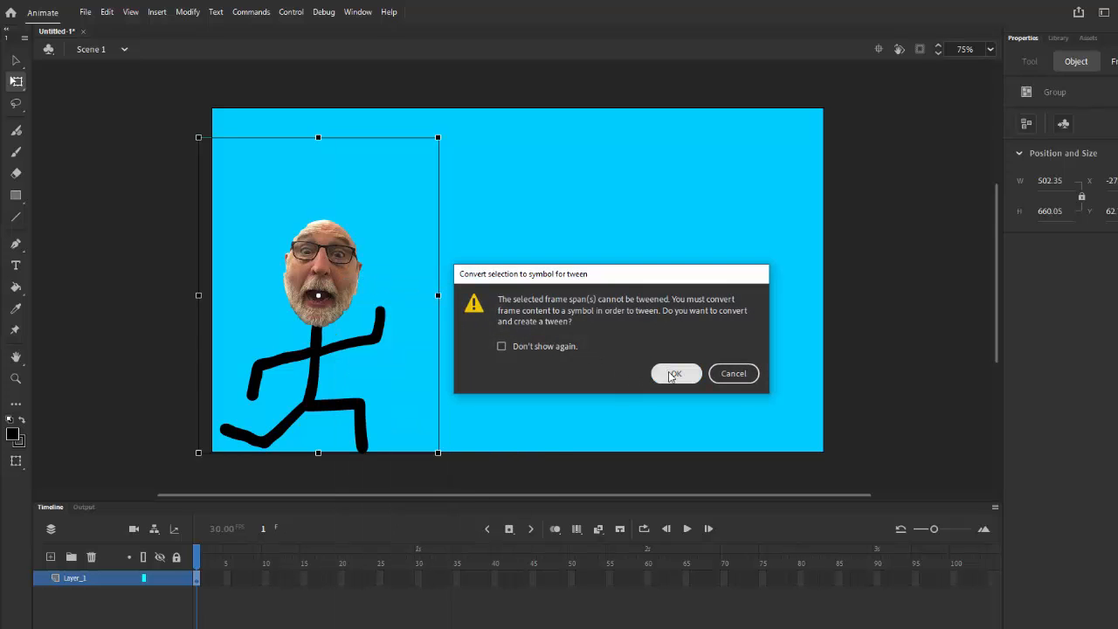
{"action": "left_click", "coordinate": [661, 376]}
{"action": "left_click", "coordinate": [661, 380]}
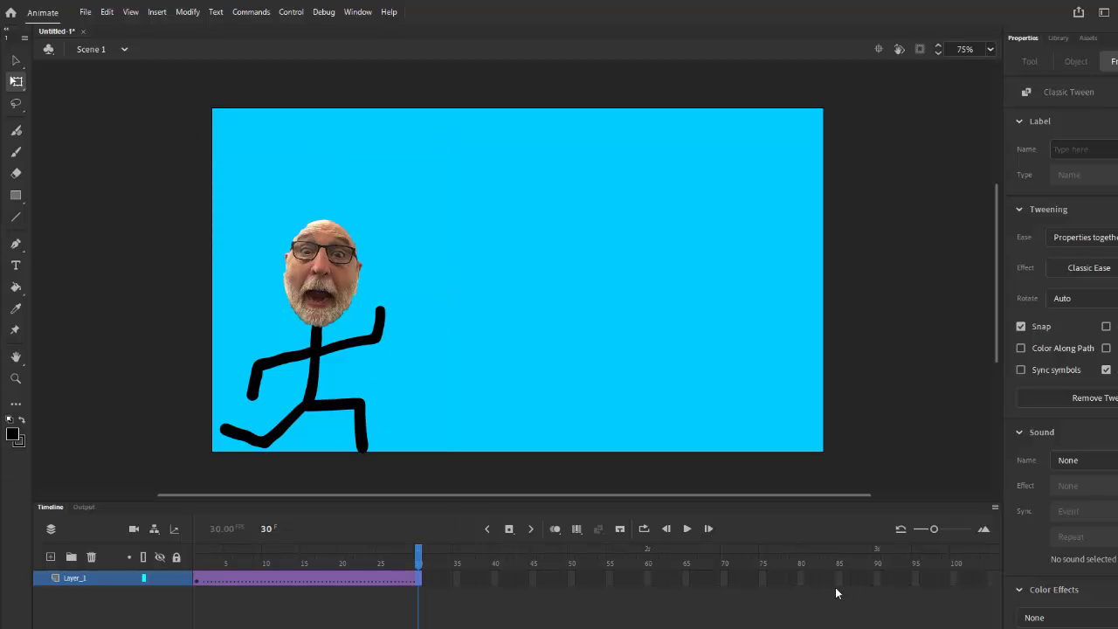
{"action": "left_click", "coordinate": [953, 579]}
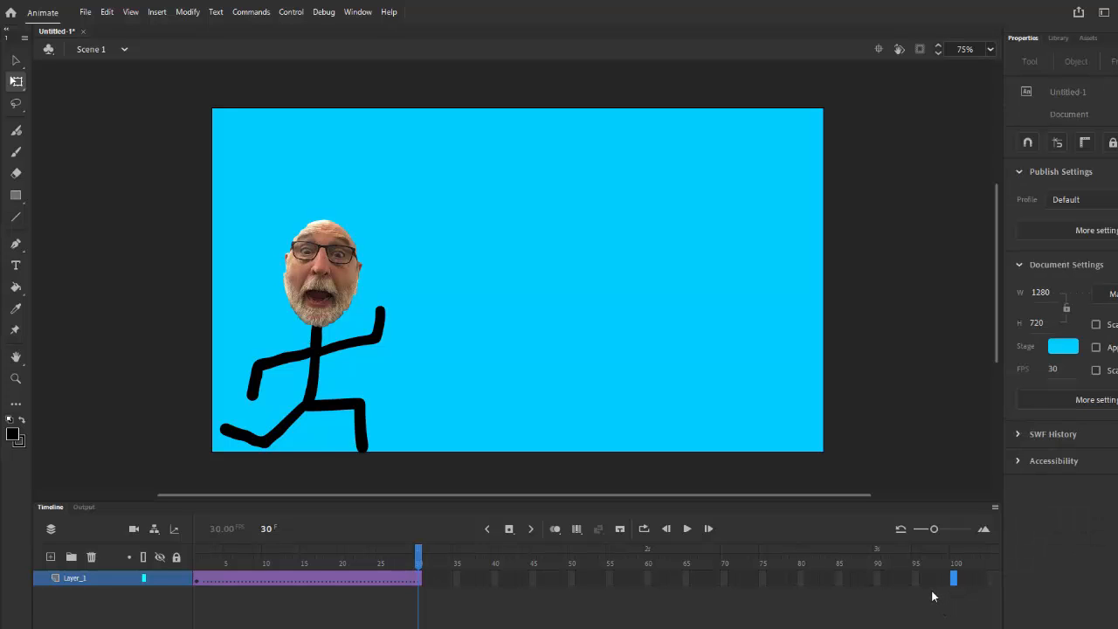
{"action": "key", "text": "F6"}
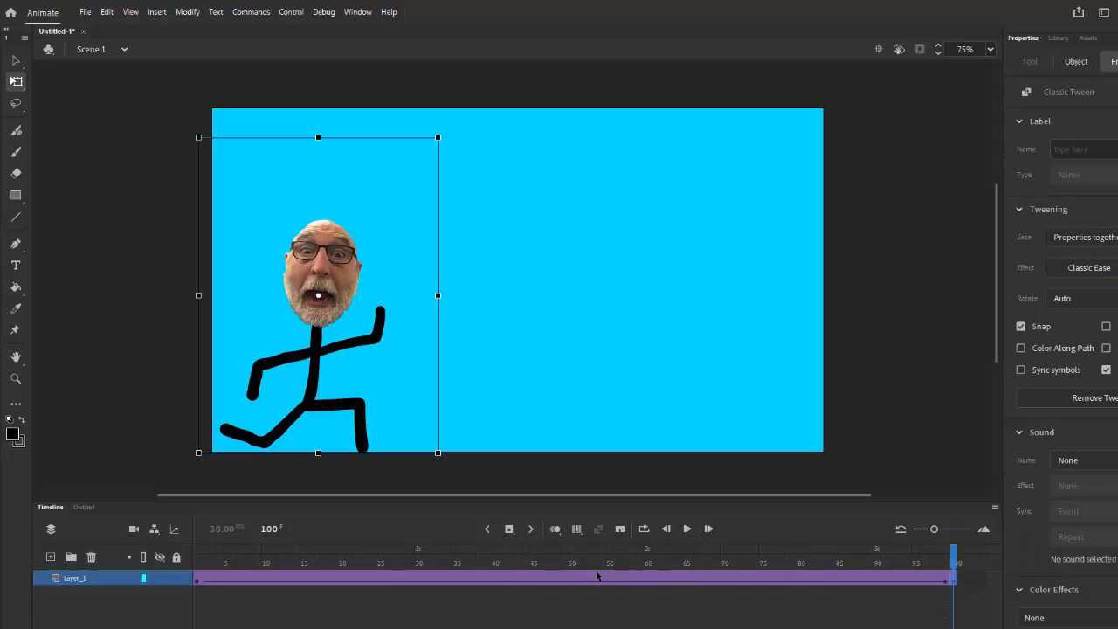
- At frame 1, move the character just off the left edge of the stage
{"action": "left_click_drag", "start_coordinate": [495, 564], "coordinate": [197, 564]}
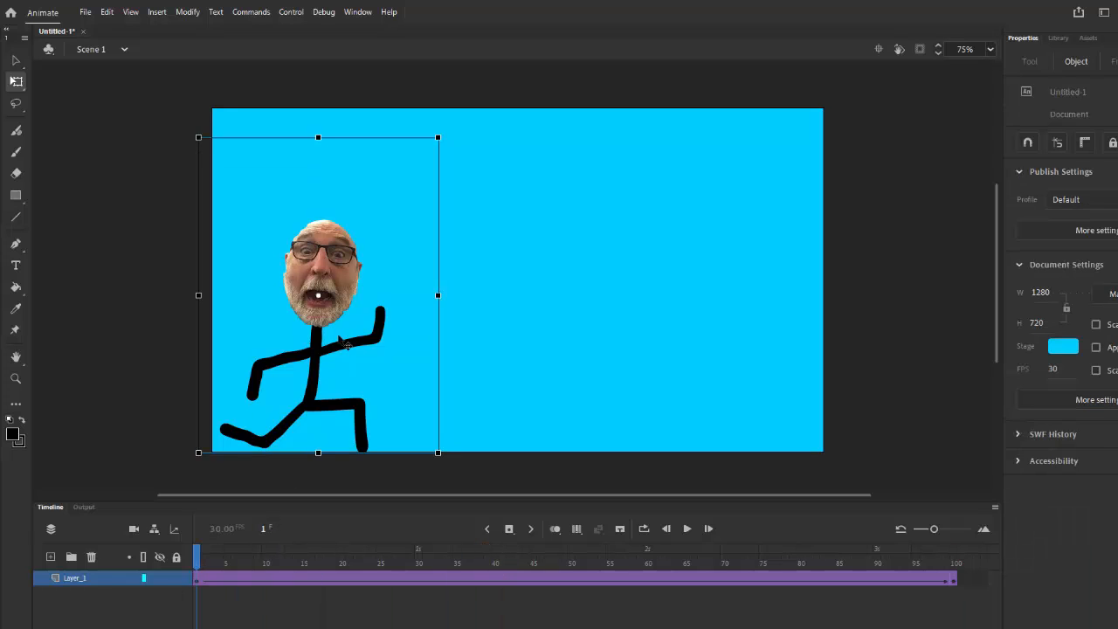
{"action": "left_click", "coordinate": [14, 61]}
{"action": "left_click_drag", "start_coordinate": [339, 295], "coordinate": [143, 313]}
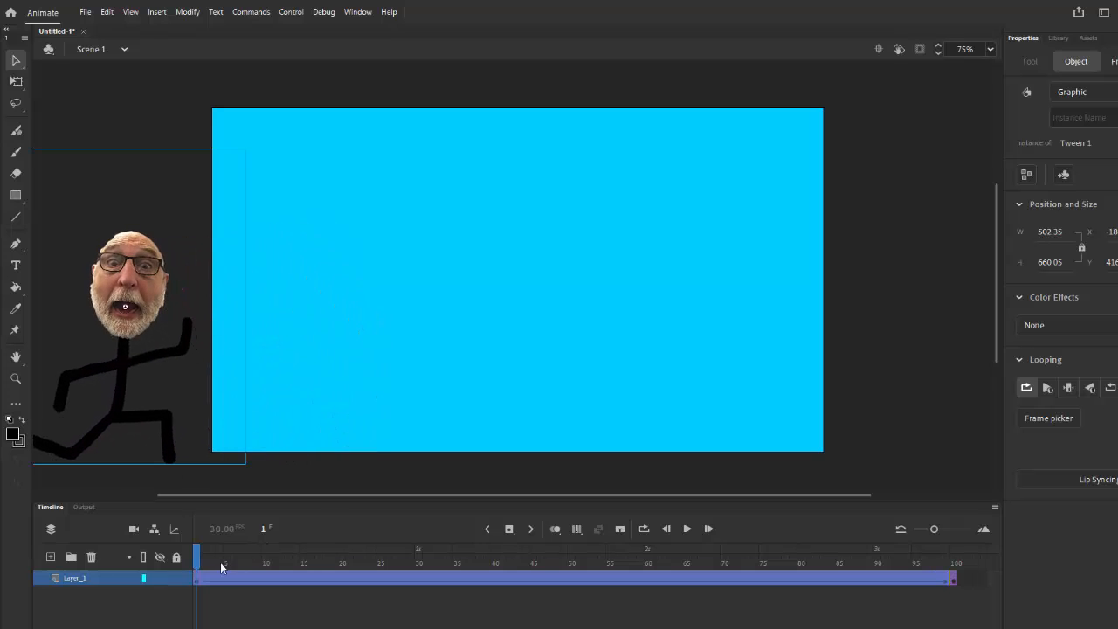
- Play the tween through to frame 100 and move the character there off the right edge of the stage
{"action": "left_click", "coordinate": [196, 562]}
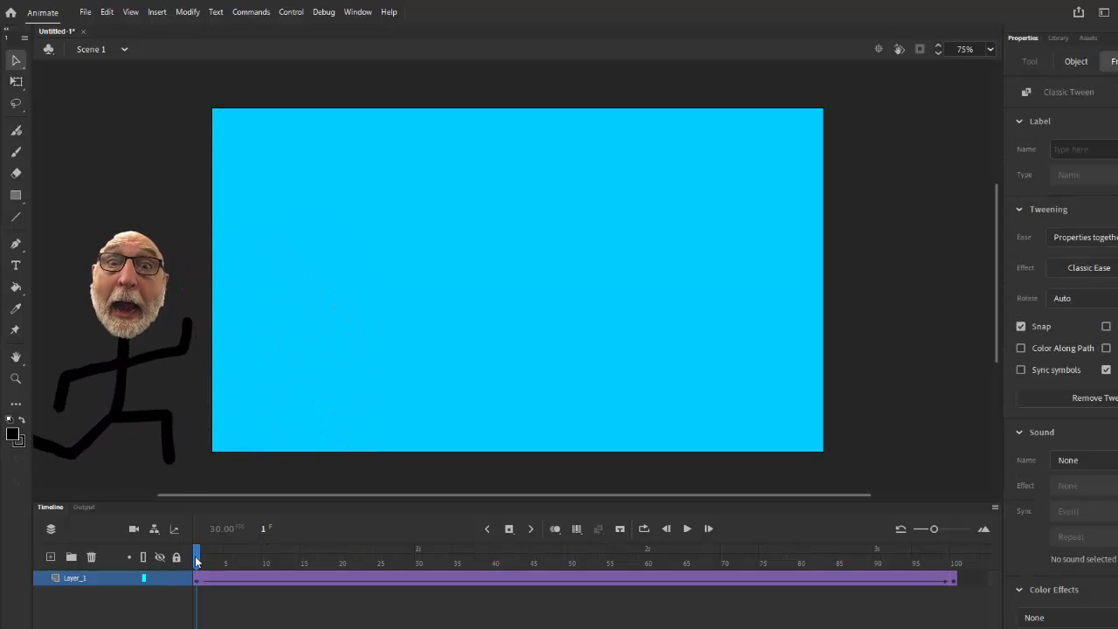
{"action": "key", "text": "Return"}
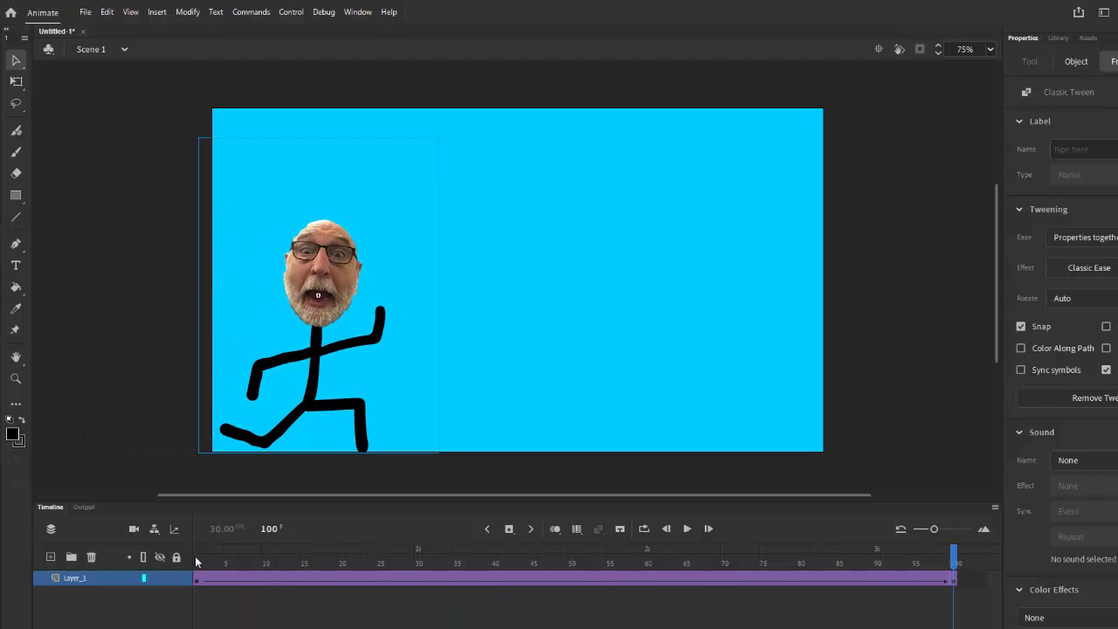
{"action": "left_click", "coordinate": [498, 362]}
{"action": "left_click_drag", "start_coordinate": [335, 271], "coordinate": [947, 262]}
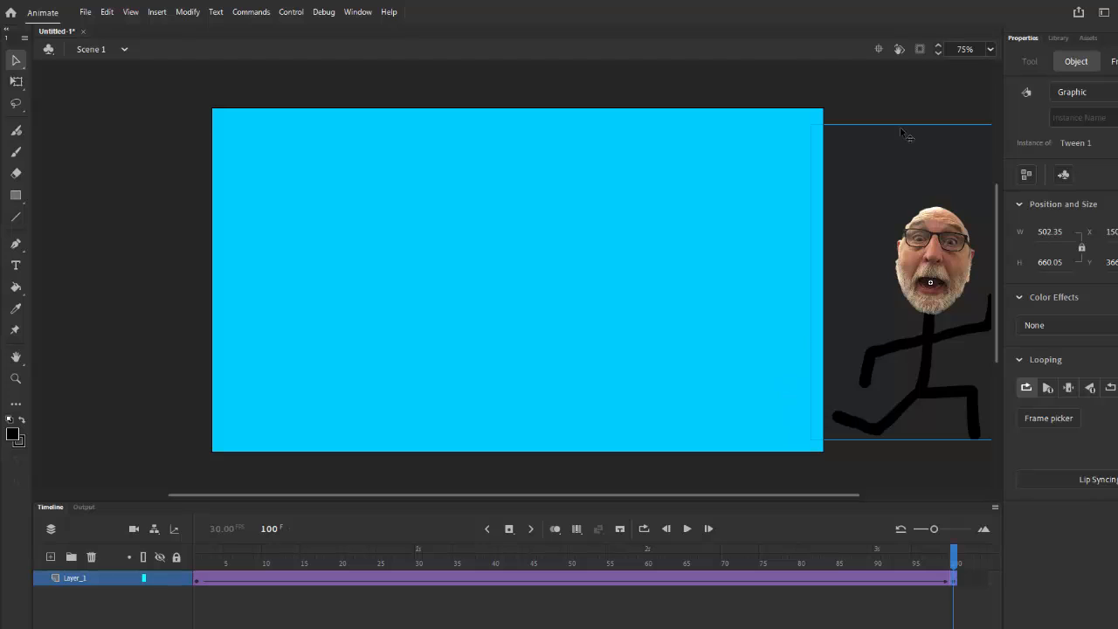
- Clip the content outside the stage and preview the running character by playing and scrubbing the animation
{"action": "left_click", "coordinate": [919, 49]}
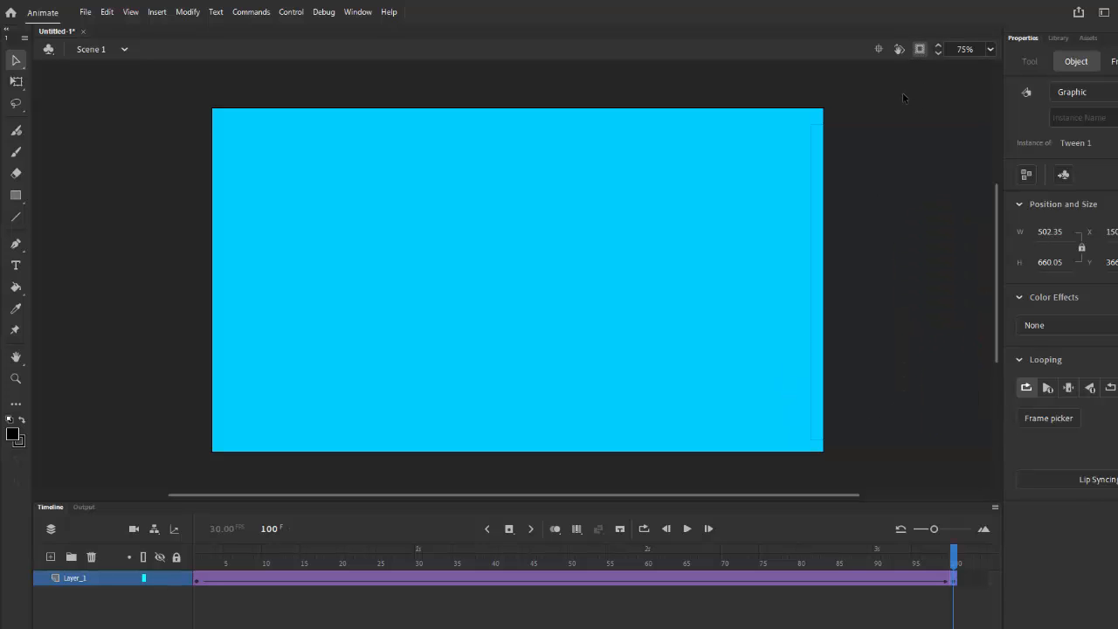
{"action": "left_click", "coordinate": [902, 92]}
{"action": "key", "text": "Return"}
{"action": "left_click", "coordinate": [899, 99]}
{"action": "key", "text": "Return"}
{"action": "key", "text": "Return"}
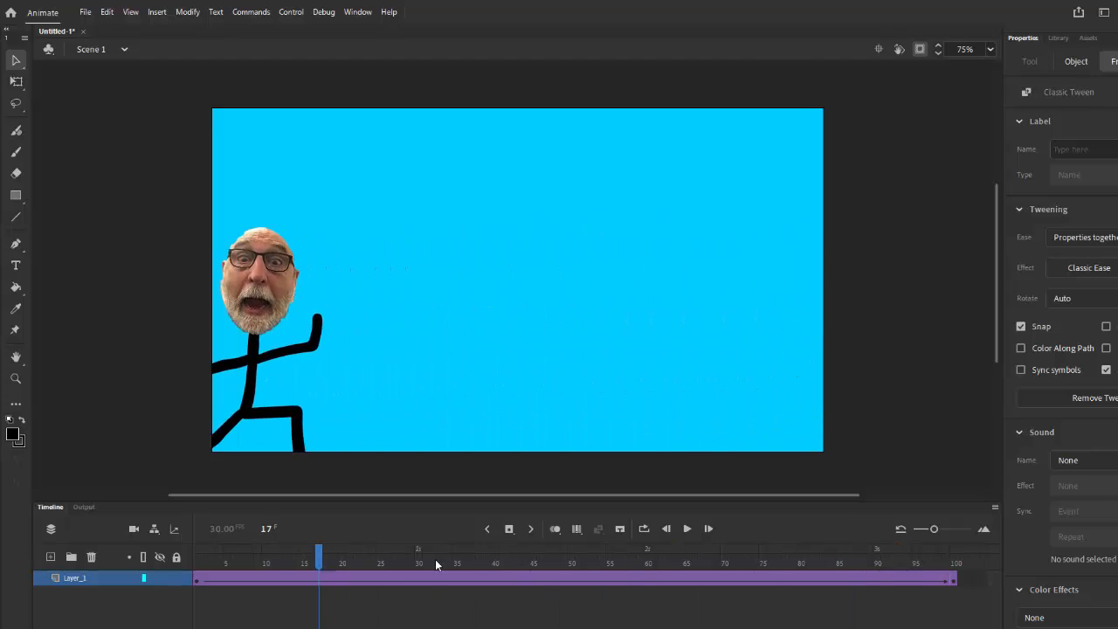
{"action": "left_click_drag", "start_coordinate": [708, 559], "coordinate": [540, 559]}
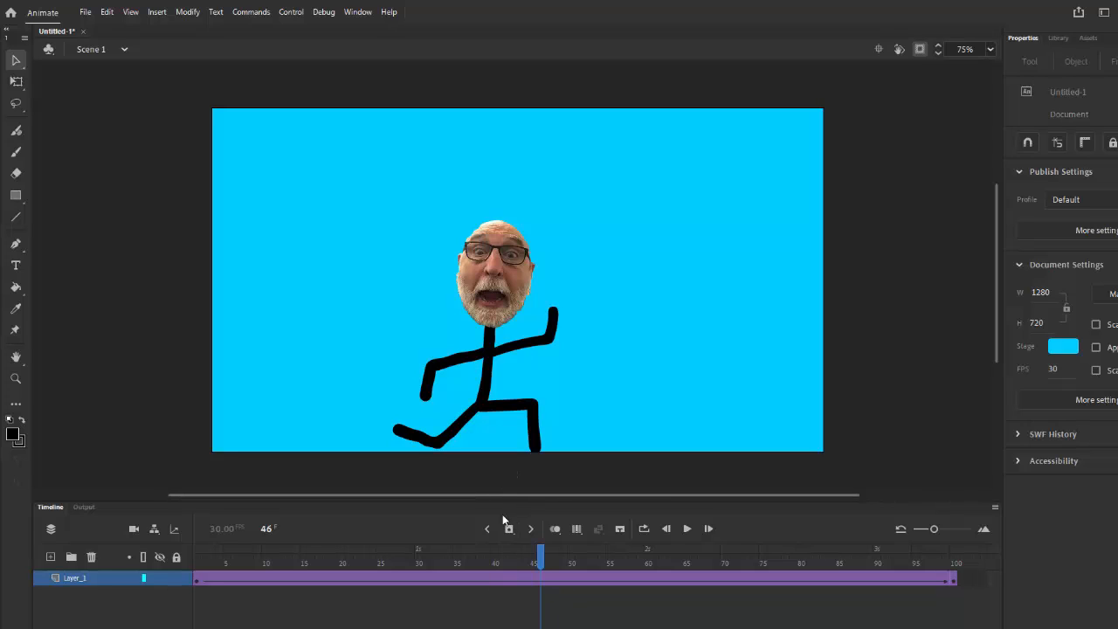
{"action": "left_click_drag", "start_coordinate": [541, 561], "coordinate": [600, 613]}
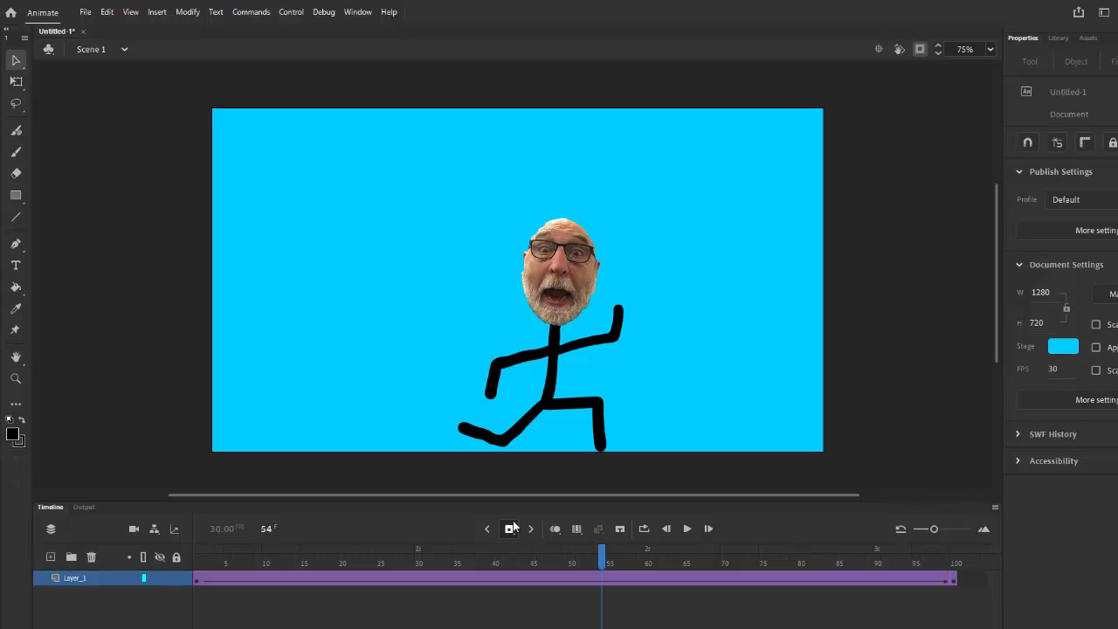
{"action": "left_click", "coordinate": [85, 11]}
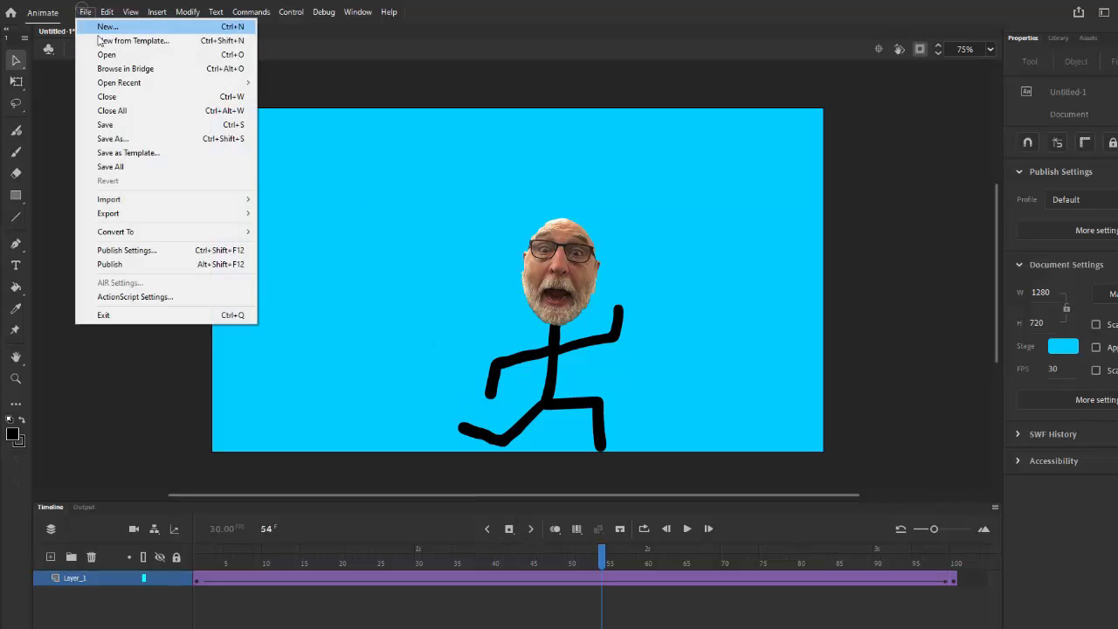
{"action": "left_click", "coordinate": [108, 56]}
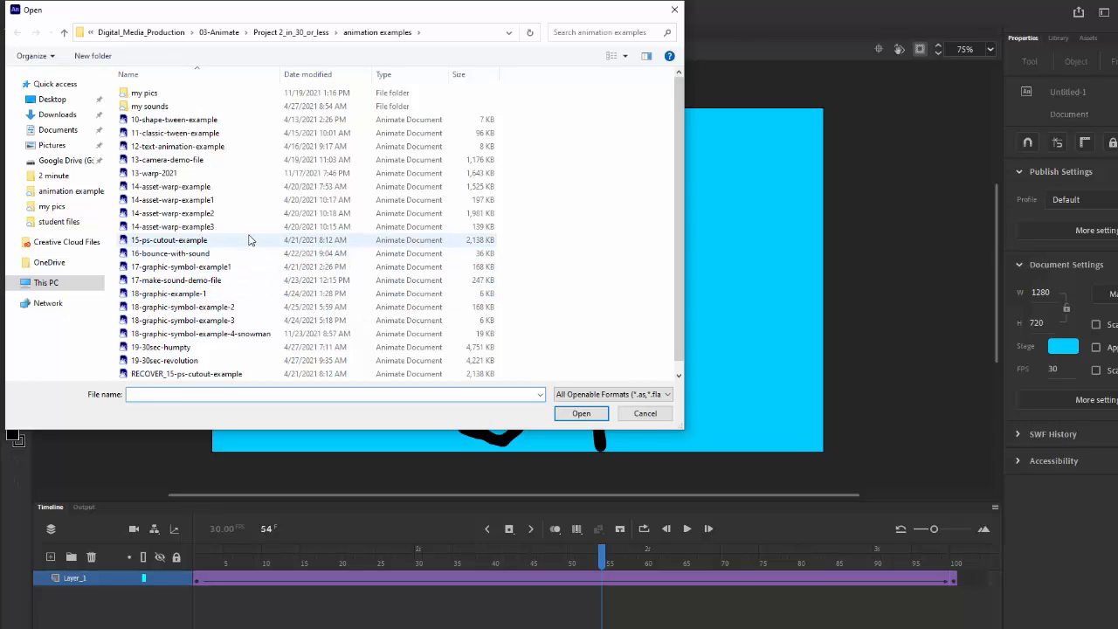
{"action": "mouse_move", "coordinate": [677, 275]}
{"action": "left_mouse_down"}
{"action": "mouse_move", "coordinate": [666, 349]}
{"action": "mouse_move", "coordinate": [669, 290]}
{"action": "left_mouse_up"}
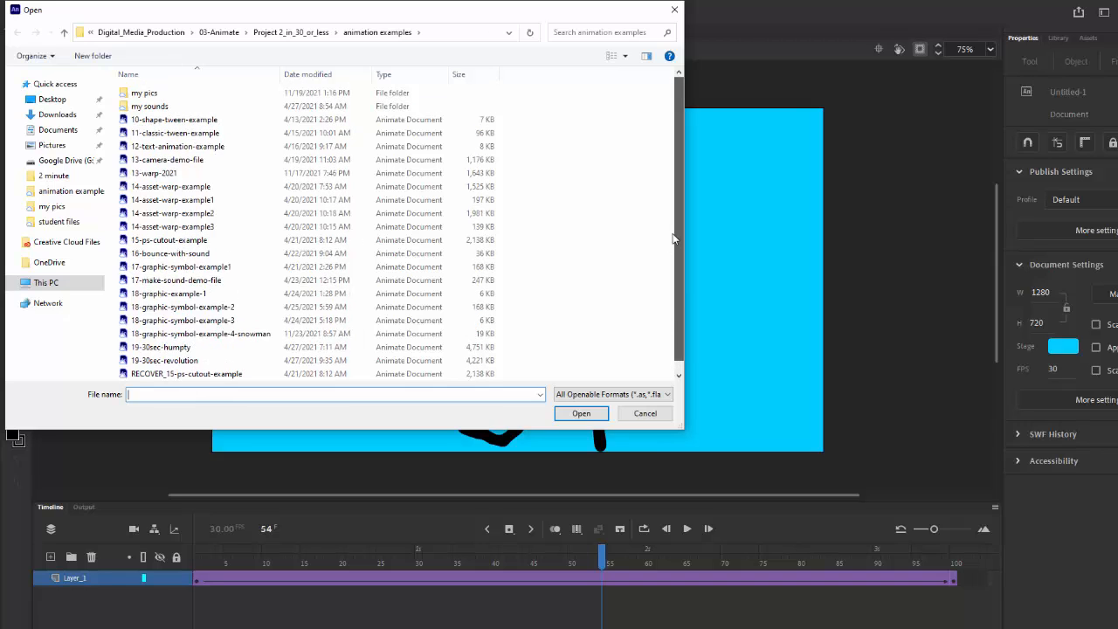
{"action": "left_click", "coordinate": [675, 11]}
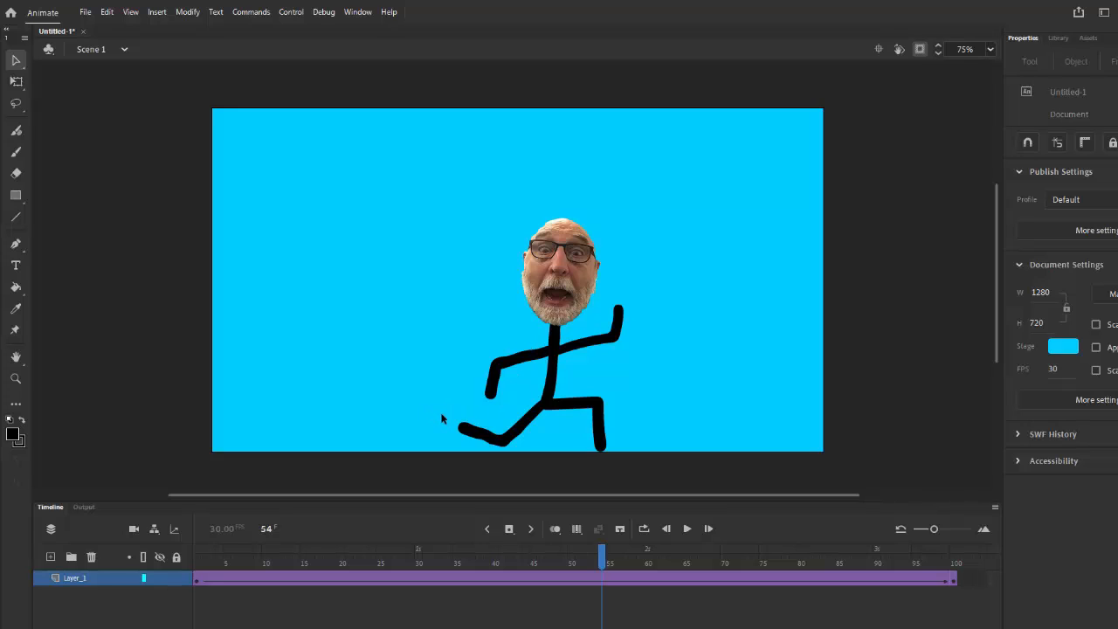